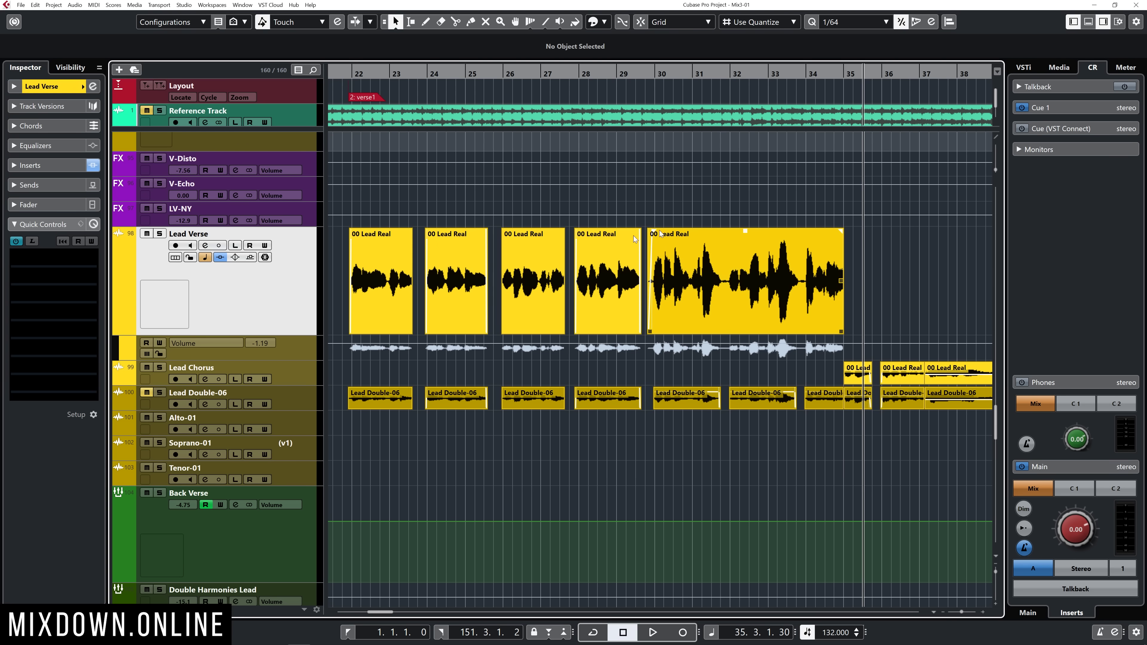
Step: Adjust the volume of the long last Lead Real event on the Lead Verse track to -0.10 dB
{"action": "left_click", "coordinate": [770, 277]}
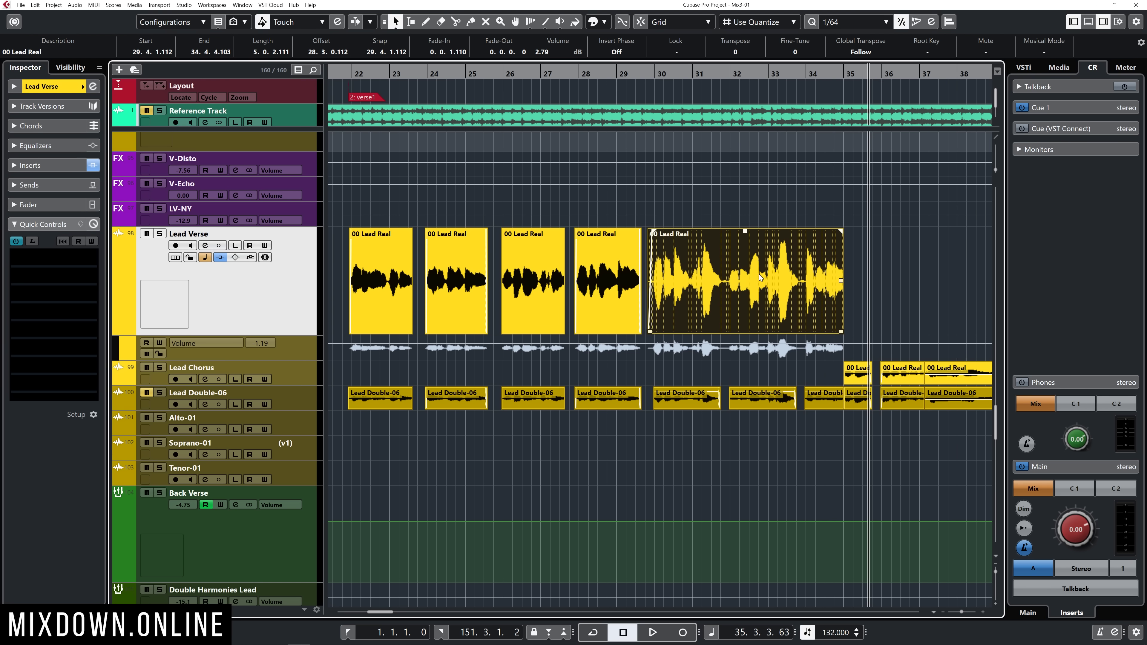
{"action": "left_click_drag", "start_coordinate": [744, 235], "coordinate": [753, 267]}
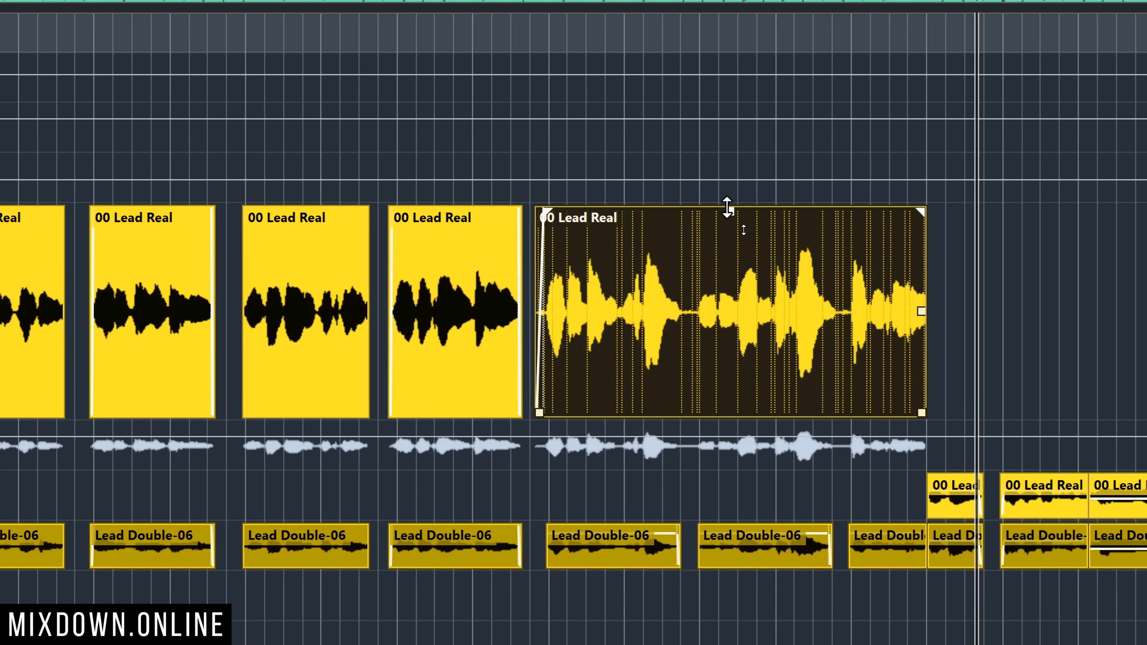
{"action": "left_click_drag", "start_coordinate": [745, 231], "coordinate": [730, 208]}
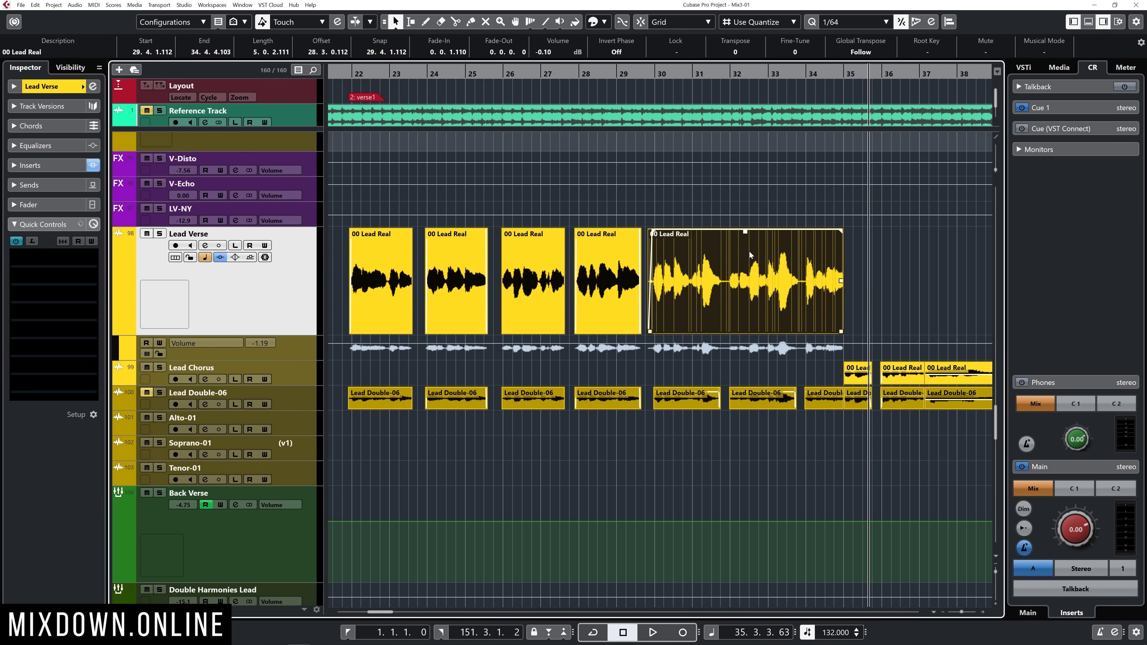
Step: Split the loud section from 31.1.4.77 to 31.3.4.96 out of the long Lead Real event
{"action": "scroll", "coordinate": [720, 292], "scroll_direction": "up", "scroll_amount": 5}
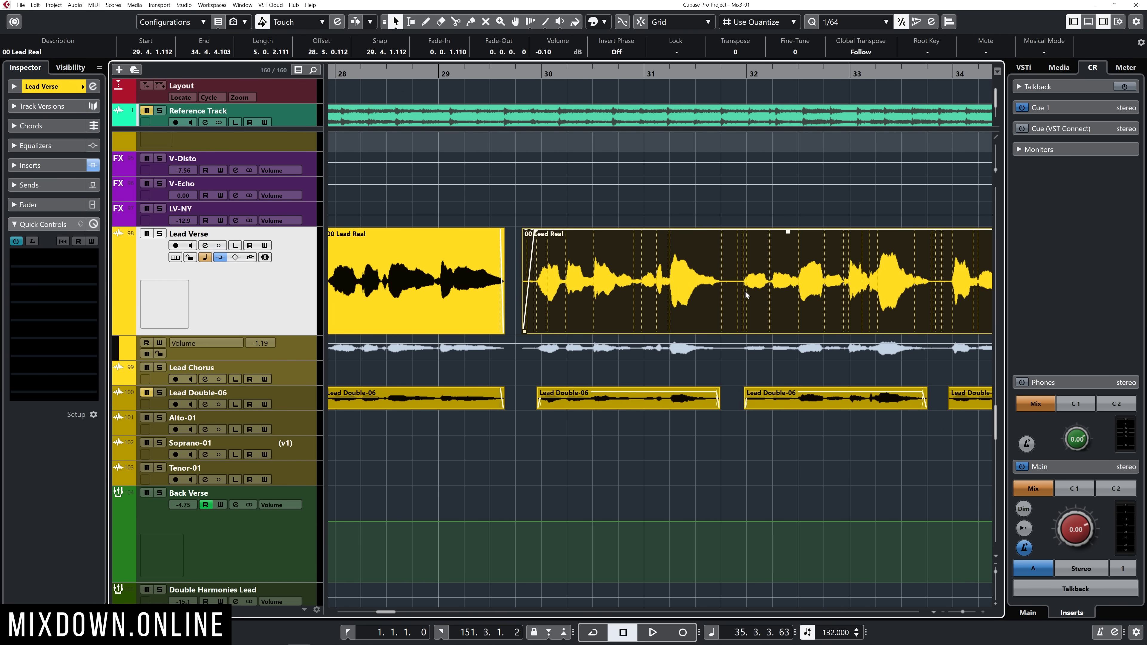
{"action": "key", "text": "3"}
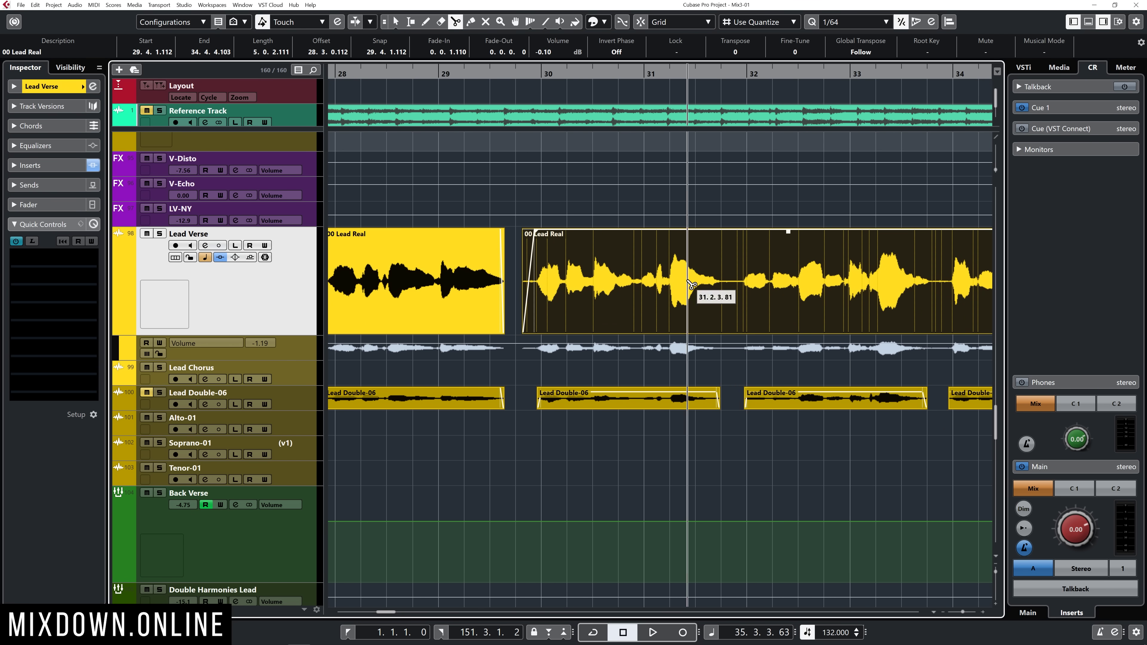
{"action": "scroll", "coordinate": [685, 283], "scroll_direction": "up", "scroll_amount": 2}
{"action": "key", "text": "2"}
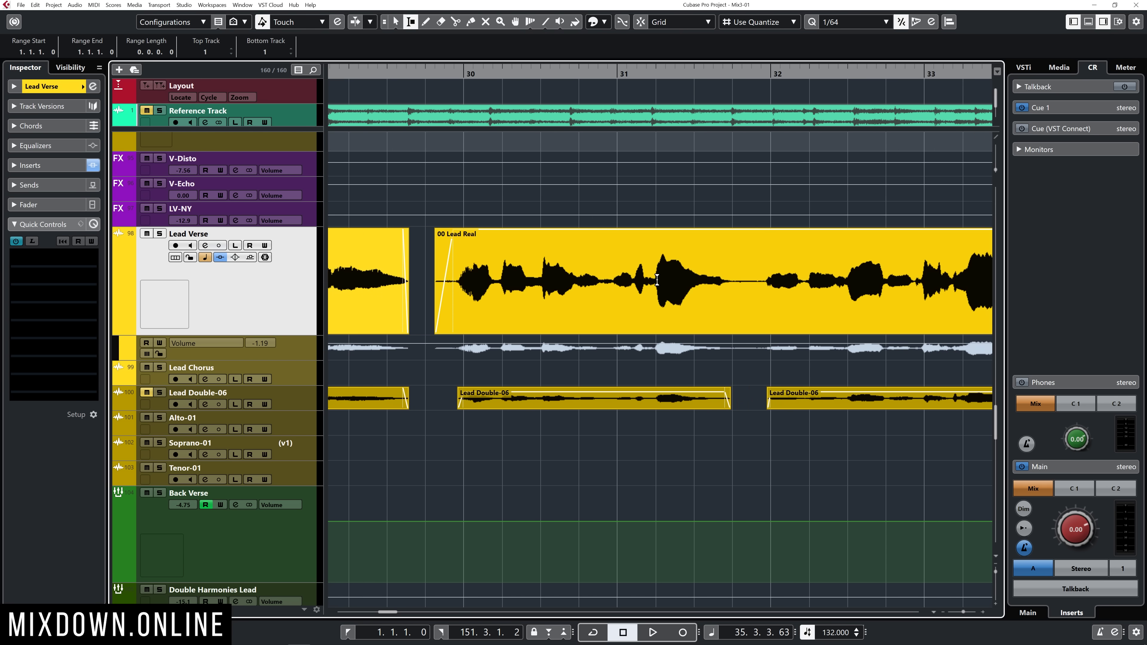
{"action": "left_click_drag", "start_coordinate": [654, 281], "coordinate": [730, 286]}
{"action": "key", "text": "shift+x"}
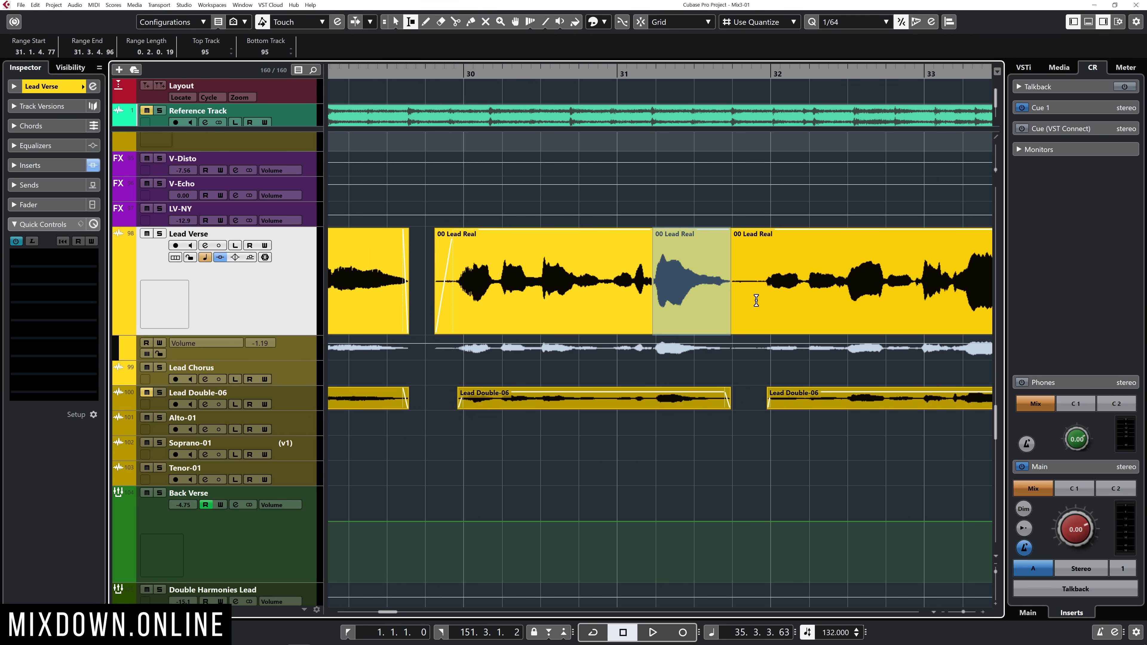
Step: Split out two more loud sections of the Lead Real event, from 33.1.4.4 to 33.4.1.97 and from 33.4.4.51 to 34.1.4.109
{"action": "scroll", "coordinate": [755, 298], "scroll_direction": "right", "scroll_amount": 3}
{"action": "left_click_drag", "start_coordinate": [753, 280], "coordinate": [846, 293]}
{"action": "key", "text": "shift+x"}
{"action": "scroll", "coordinate": [844, 293], "scroll_direction": "right", "scroll_amount": 5}
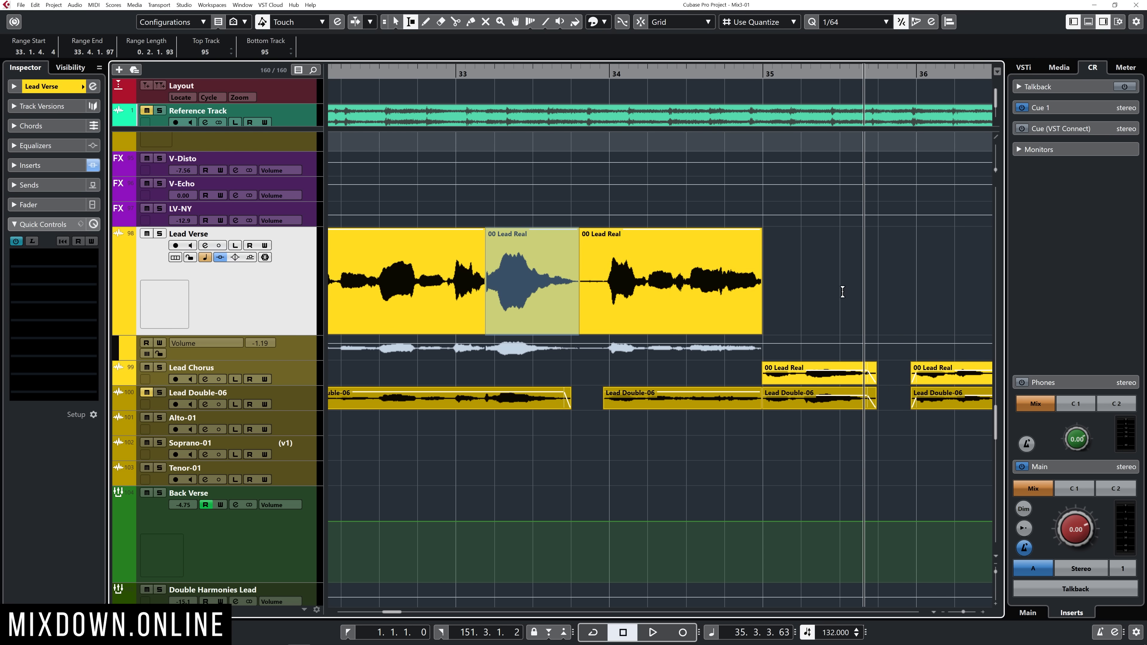
{"action": "scroll", "coordinate": [689, 278], "scroll_direction": "left", "scroll_amount": 1}
{"action": "left_click_drag", "start_coordinate": [671, 280], "coordinate": [714, 292]}
{"action": "key", "text": "shift+x"}
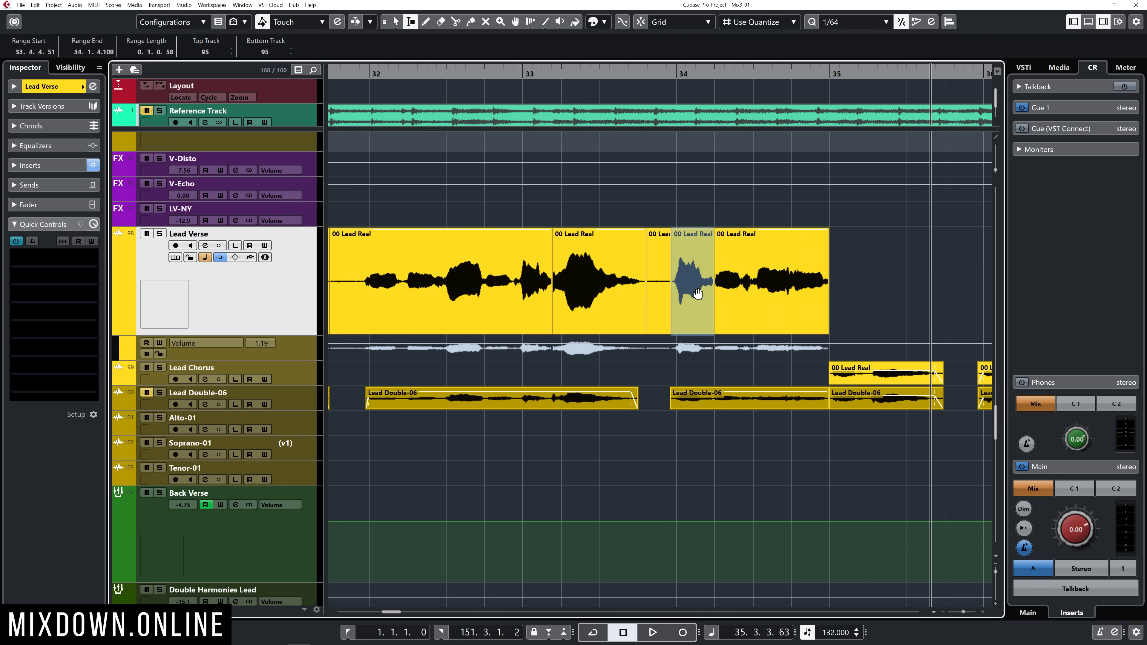
Step: Lower the volume of the two longer split-out events together and set the short third one to -1.32 dB
{"action": "scroll", "coordinate": [676, 286], "scroll_direction": "left", "scroll_amount": 8}
{"action": "scroll", "coordinate": [673, 283], "scroll_direction": "right", "scroll_amount": 6}
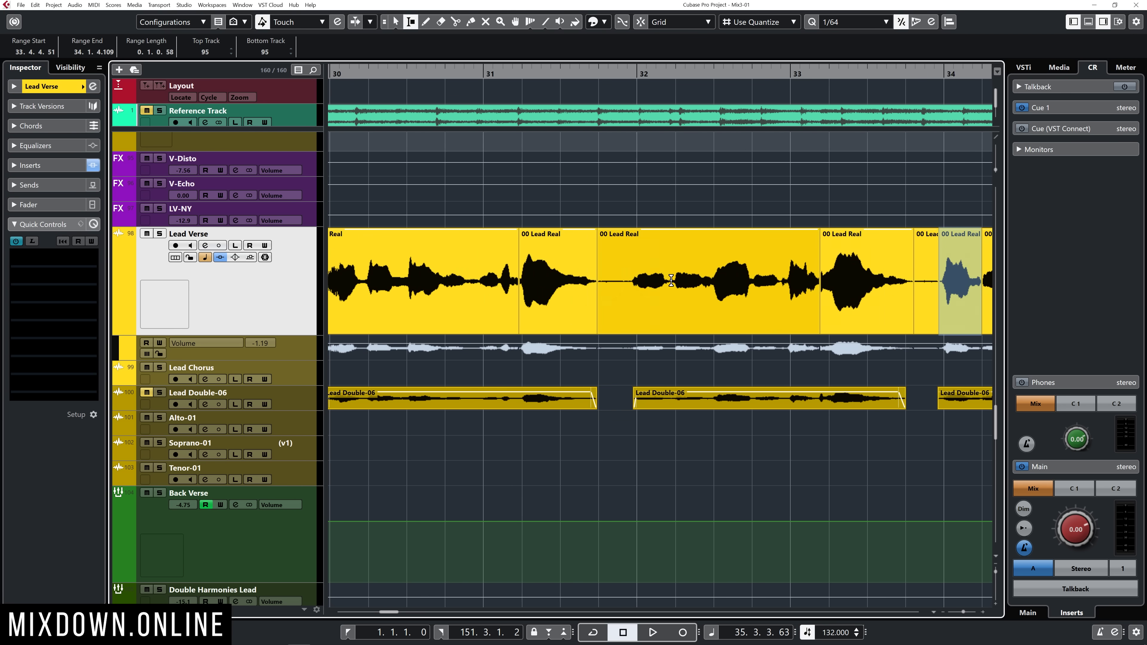
{"action": "key", "text": "1"}
{"action": "left_click", "coordinate": [423, 280]}
{"action": "left_click", "coordinate": [732, 280], "text": "shift"}
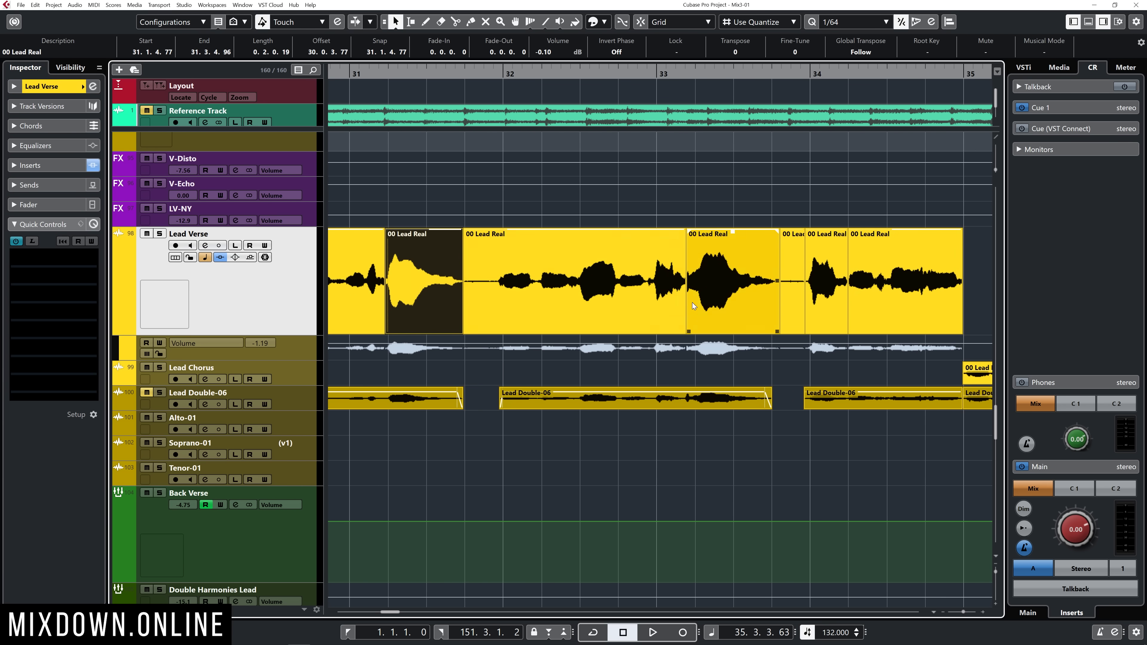
{"action": "left_click", "coordinate": [827, 294], "text": "shift"}
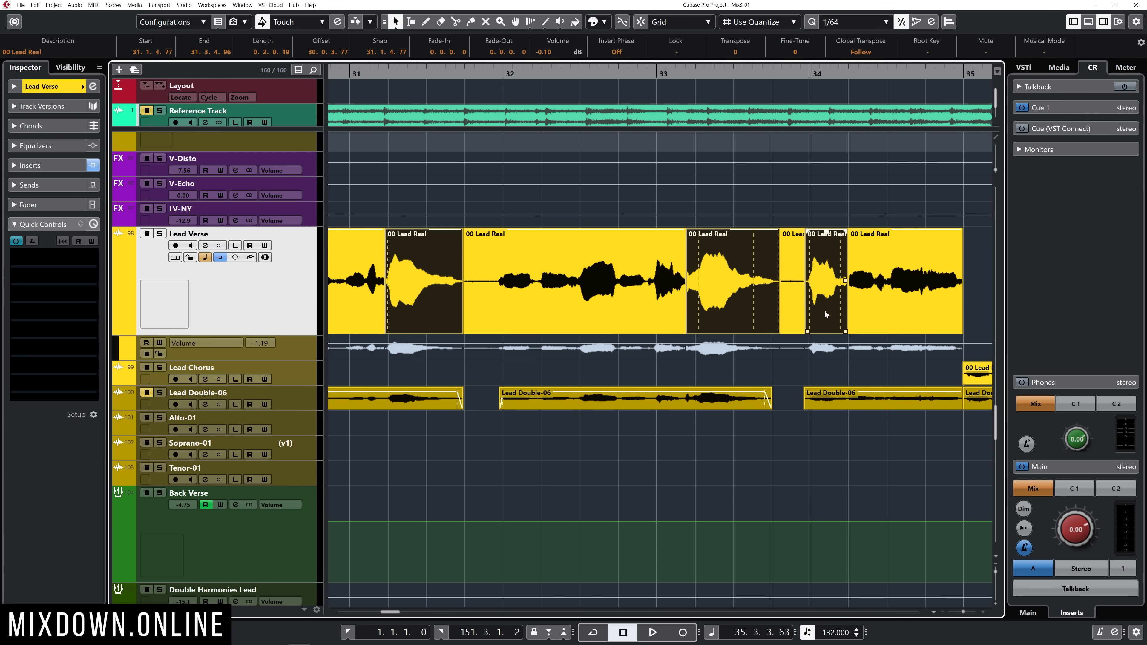
{"action": "left_click", "coordinate": [825, 310]}
{"action": "left_click", "coordinate": [736, 299]}
{"action": "left_click", "coordinate": [417, 292], "text": "shift"}
{"action": "mouse_move", "coordinate": [424, 231]}
{"action": "left_mouse_down"}
{"action": "mouse_move", "coordinate": [426, 270]}
{"action": "mouse_move", "coordinate": [427, 253]}
{"action": "left_mouse_up"}
{"action": "left_click", "coordinate": [827, 294]}
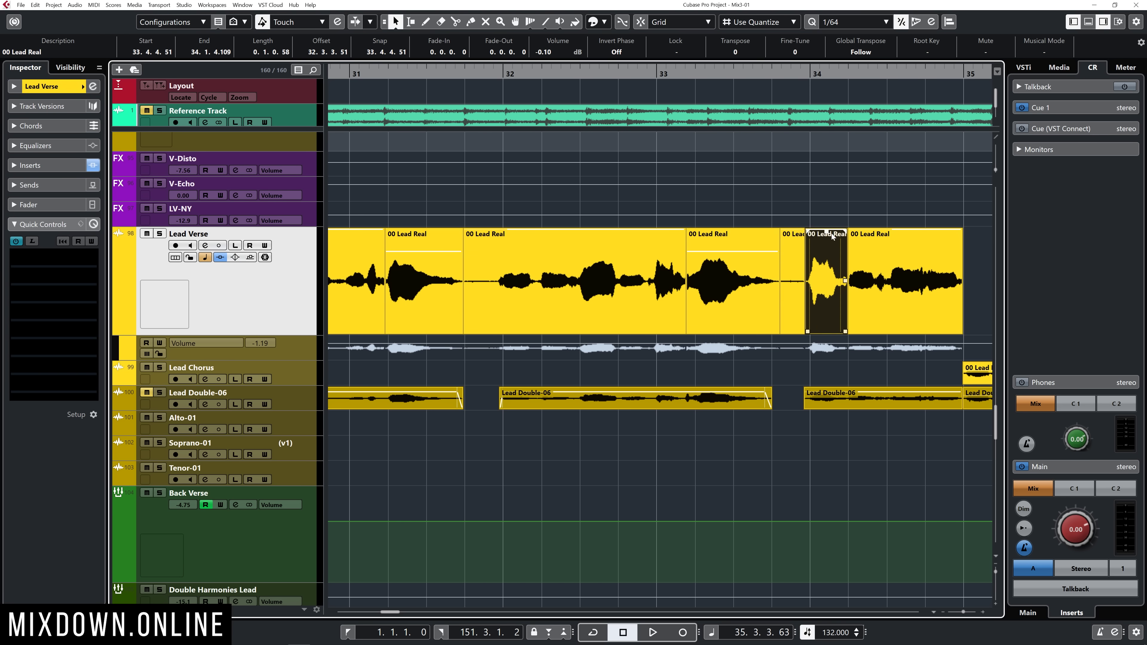
{"action": "left_click_drag", "start_coordinate": [826, 231], "coordinate": [828, 243]}
Step: Play the lead vocal from about bar 28 to hear the split events at their lowered volumes
{"action": "scroll", "coordinate": [590, 288], "scroll_direction": "down", "scroll_amount": 4}
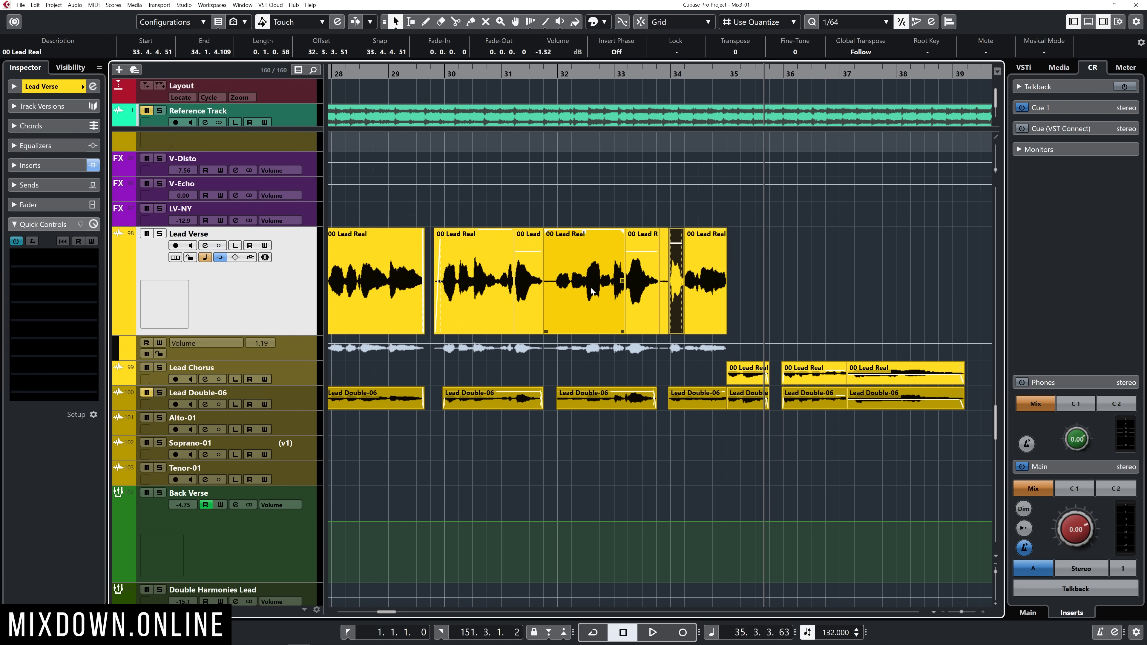
{"action": "left_click_drag", "start_coordinate": [438, 76], "coordinate": [344, 75]}
{"action": "key", "text": "space"}
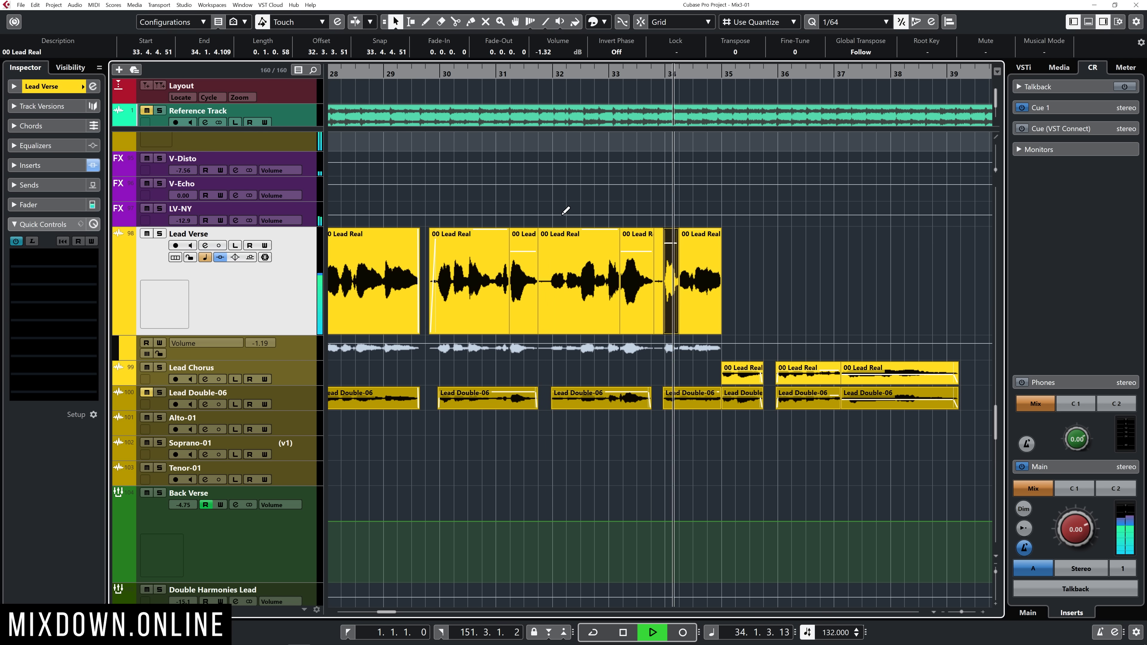
{"action": "key", "text": "space"}
Step: Undo the volume changes and splits so the last Lead Real event is one piece again
{"action": "key", "text": "ctrl+z"}
{"action": "key", "text": "ctrl+z"}
{"action": "key", "text": "ctrl+z"}
{"action": "key", "text": "ctrl+z"}
{"action": "key", "text": "ctrl+z"}
{"action": "key", "text": "ctrl+z"}
Step: Play the unsplit lead vocal from bar 28 to hear its loud sections
{"action": "key", "text": "space"}
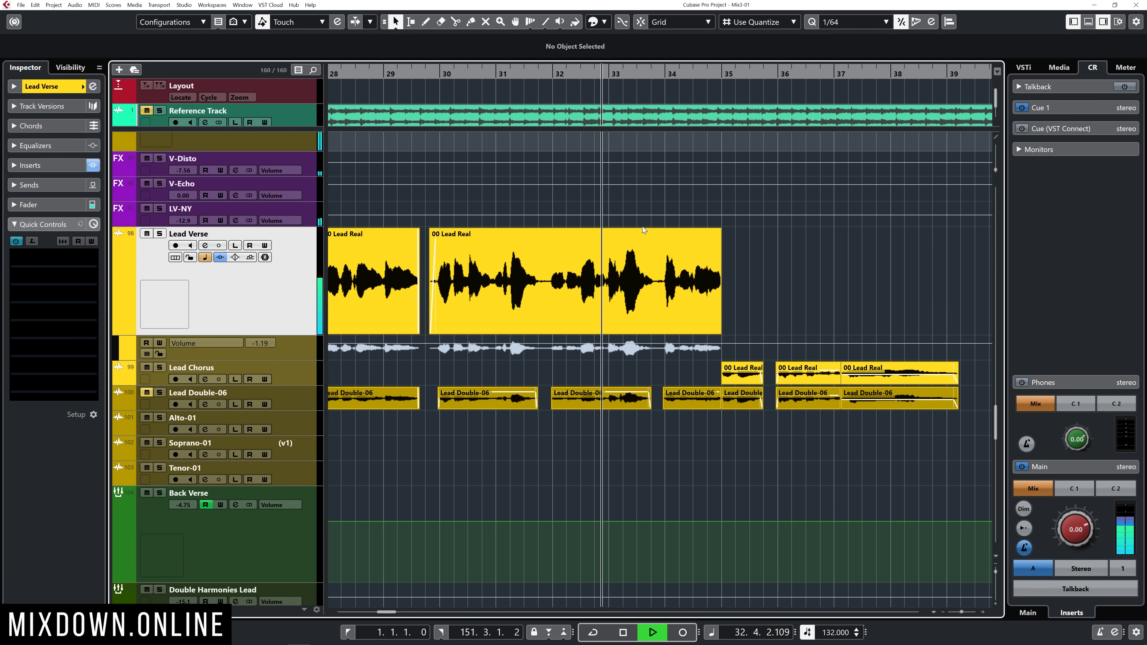
{"action": "key", "text": "space"}
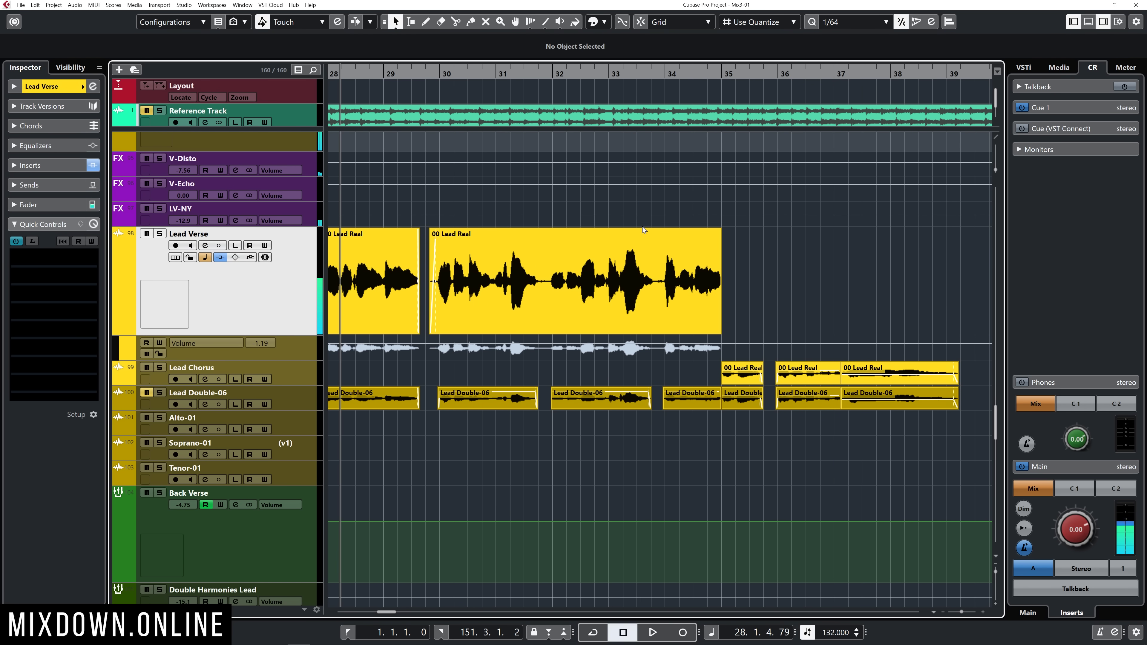
{"action": "left_click", "coordinate": [638, 231]}
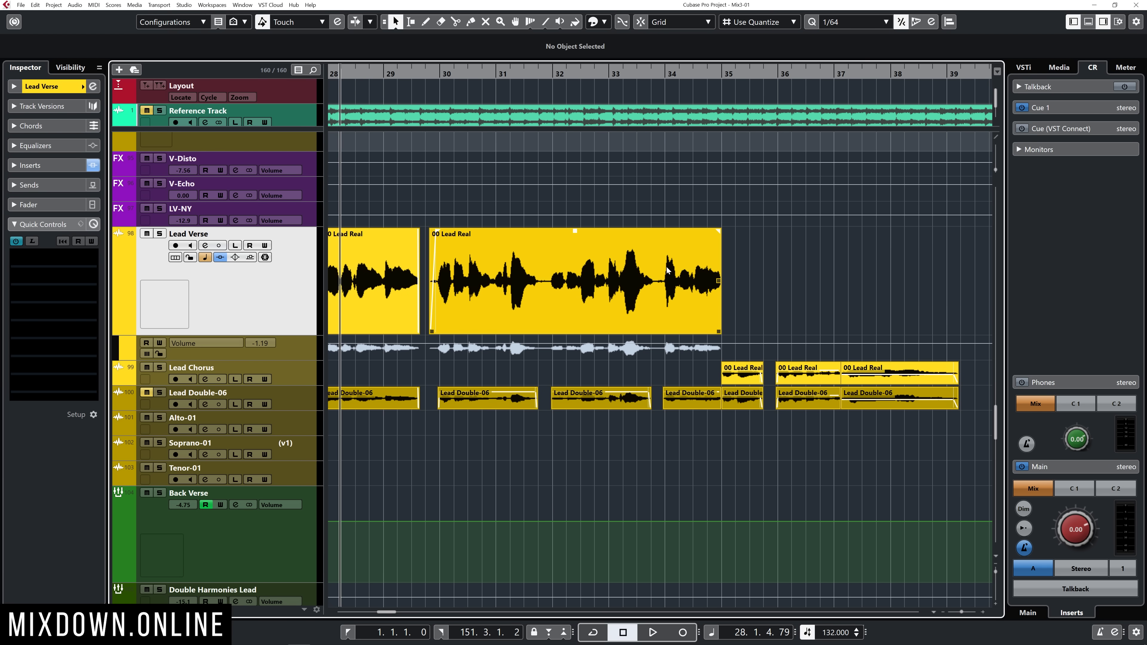
Step: Select the Lead Real events of the verse one after another to compare their event volumes
{"action": "scroll", "coordinate": [668, 270], "scroll_direction": "left", "scroll_amount": 5}
{"action": "scroll", "coordinate": [449, 207], "scroll_direction": "down", "scroll_amount": 2}
{"action": "left_click", "coordinate": [601, 248]}
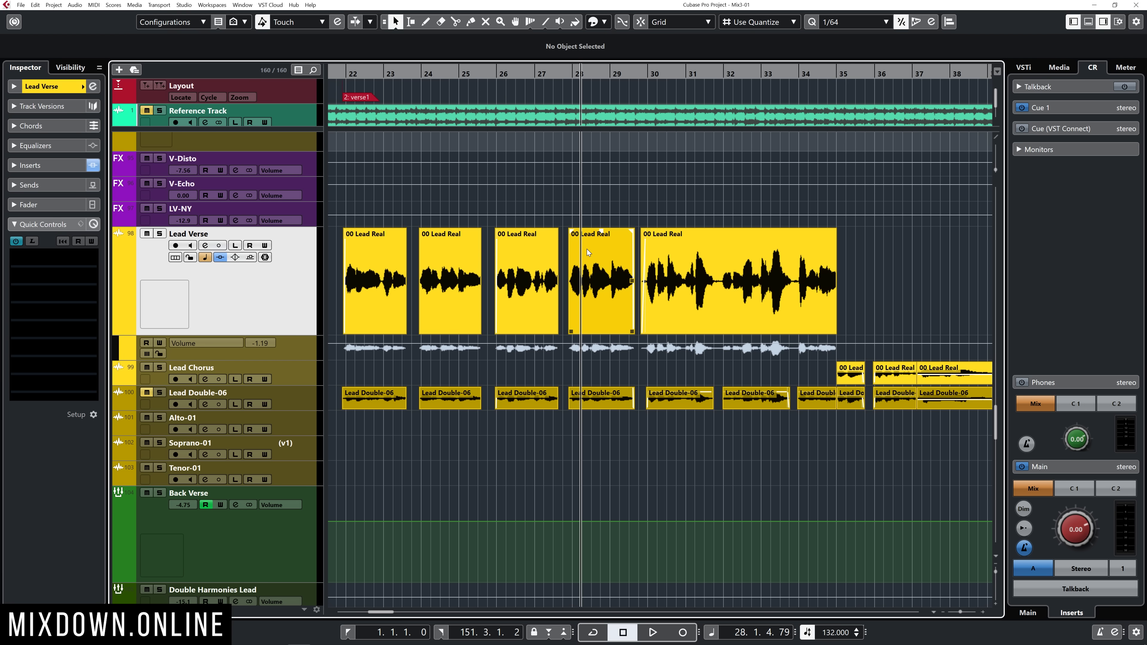
{"action": "left_click", "coordinate": [515, 246]}
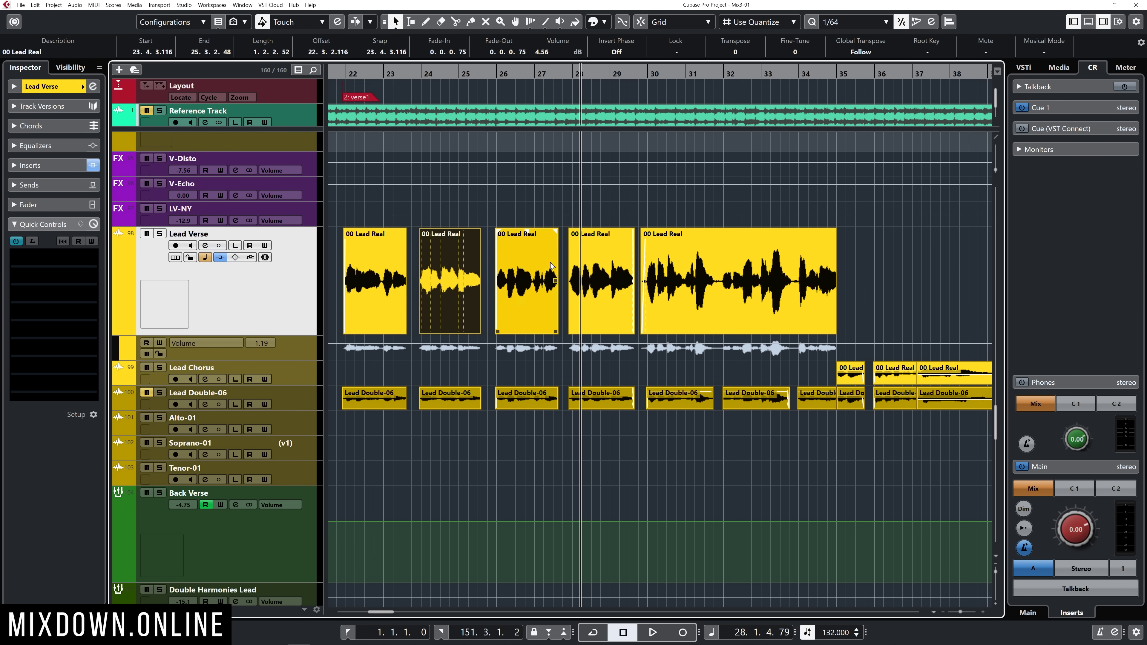
{"action": "left_click", "coordinate": [623, 271]}
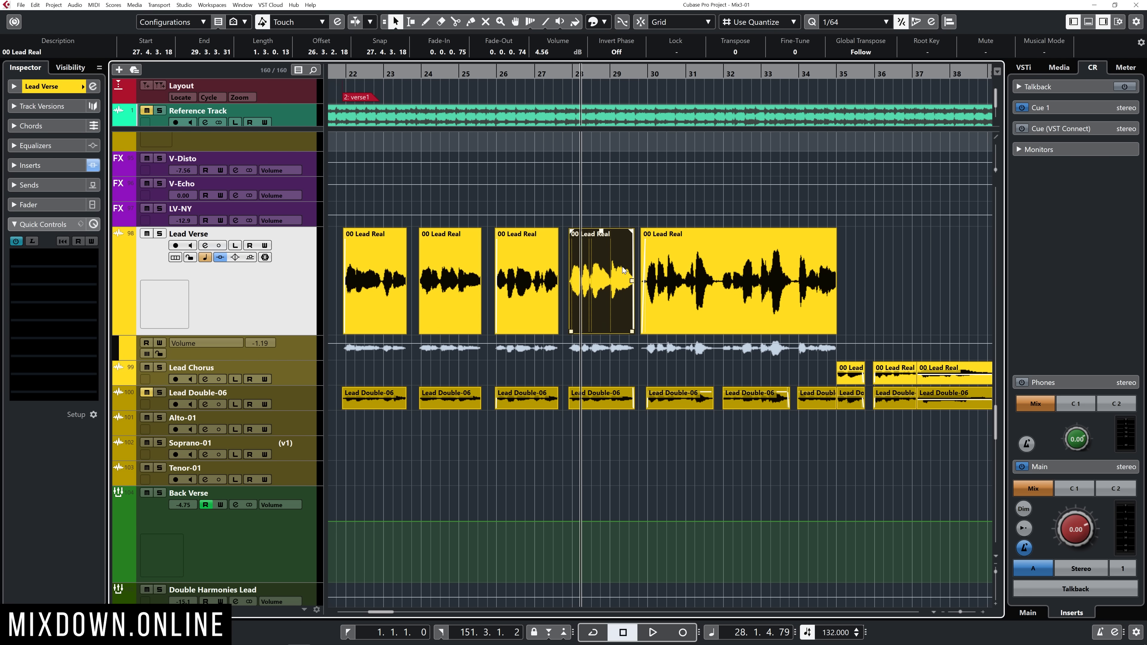
{"action": "left_click", "coordinate": [788, 277]}
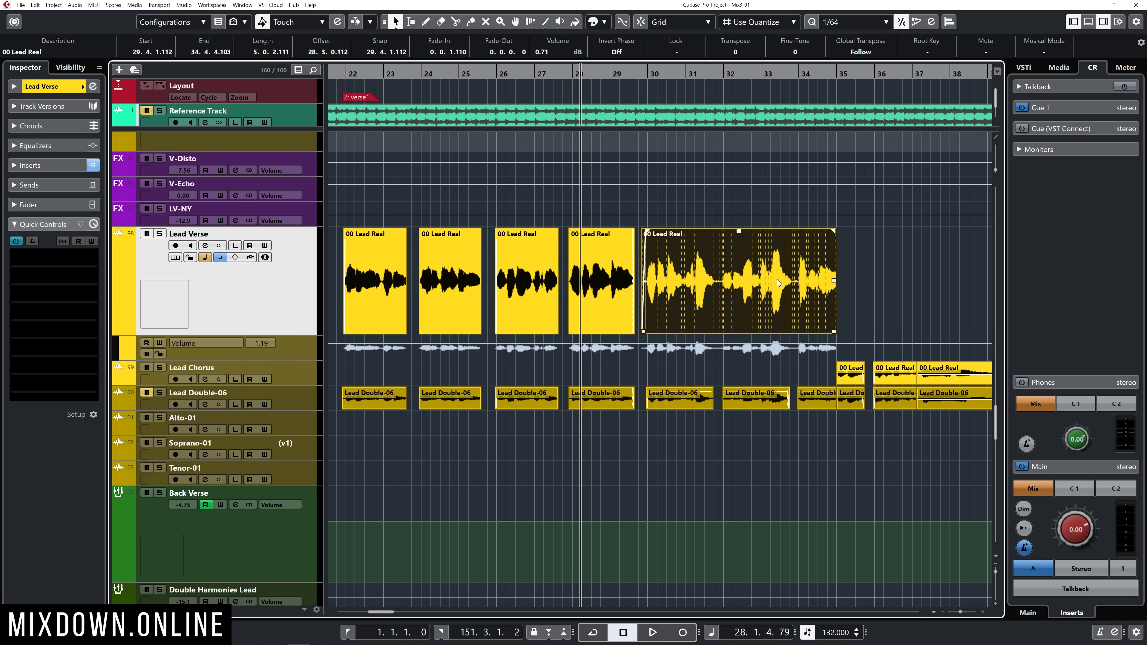
Step: Draw an event volume curve on the long last Lead Real event that dips over the loud section after bar 31
{"action": "scroll", "coordinate": [751, 279], "scroll_direction": "right", "scroll_amount": 5}
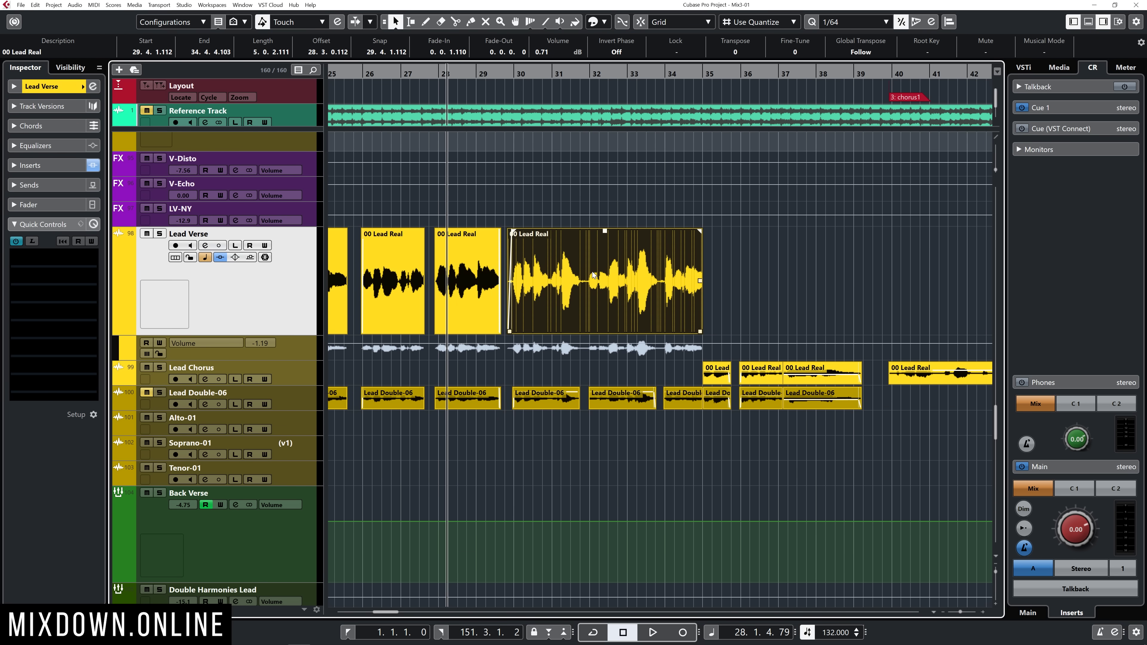
{"action": "key", "text": "h"}
{"action": "key", "text": "h"}
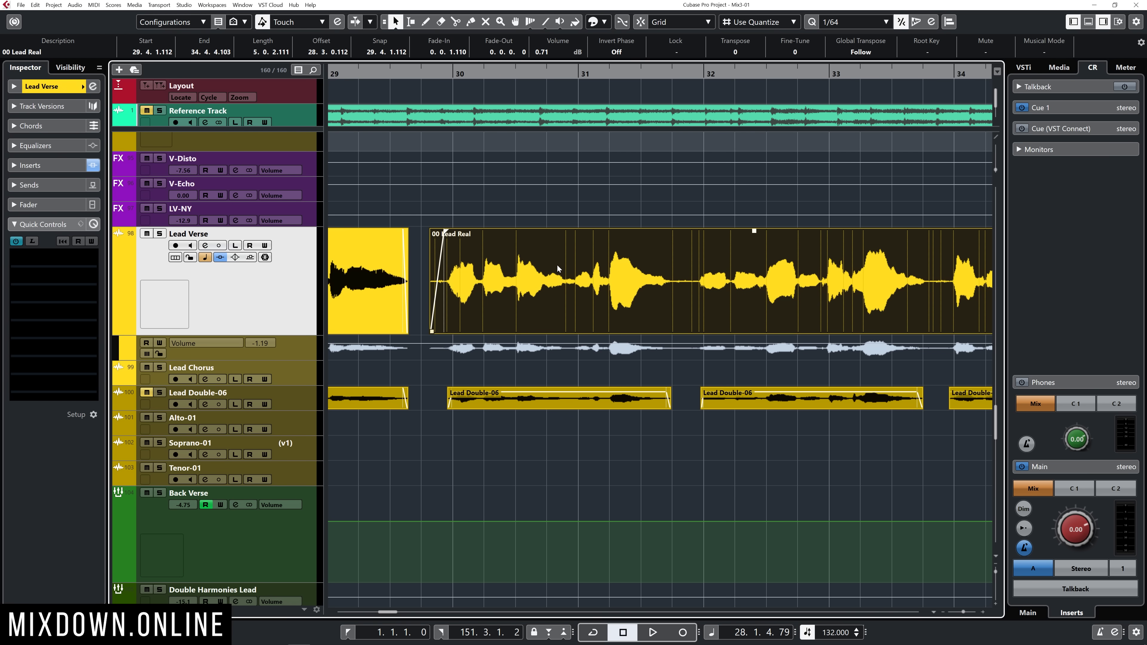
{"action": "scroll", "coordinate": [556, 265], "scroll_direction": "down", "scroll_amount": 3}
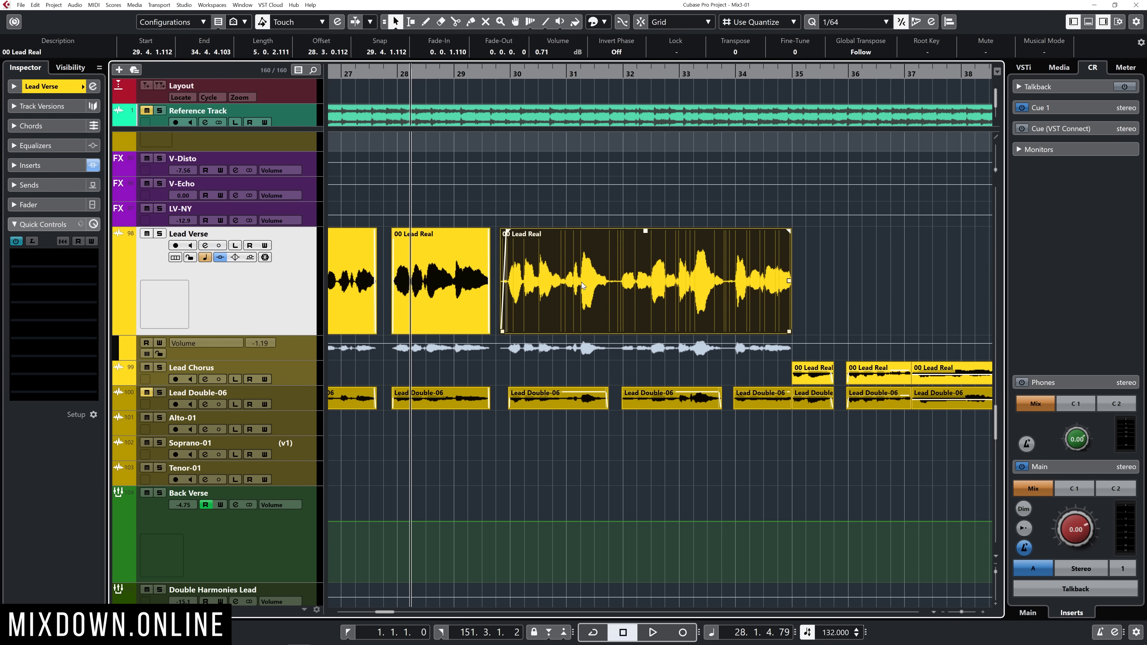
{"action": "key", "text": "8"}
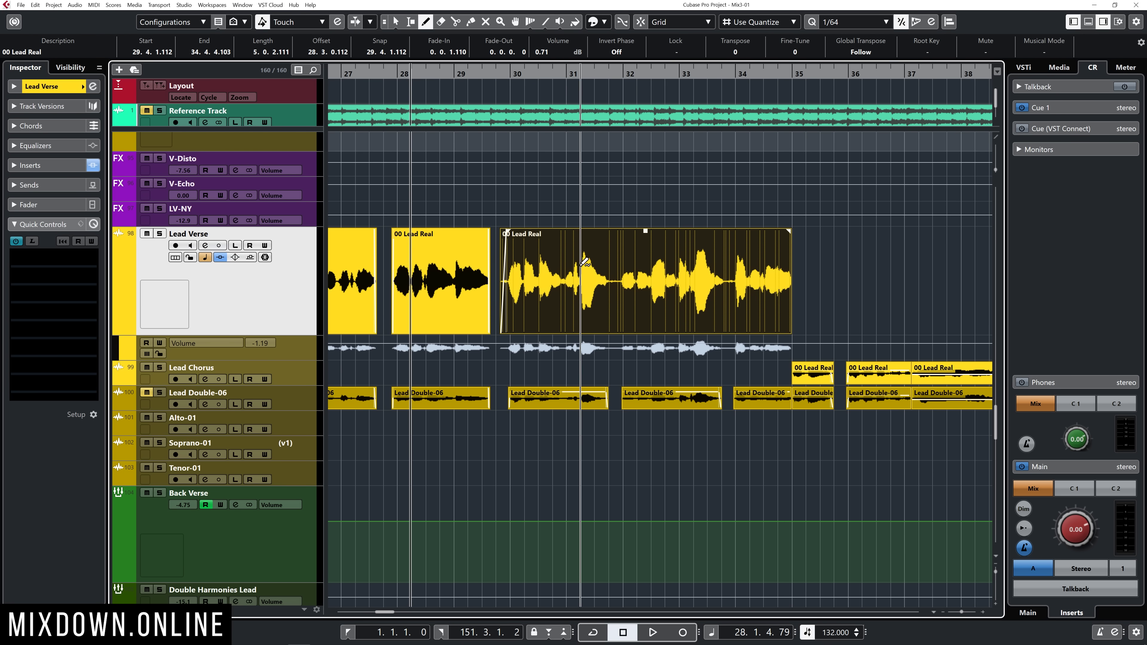
{"action": "scroll", "coordinate": [581, 266], "scroll_direction": "up", "scroll_amount": 3}
{"action": "scroll", "coordinate": [584, 262], "scroll_direction": "up", "scroll_amount": 3}
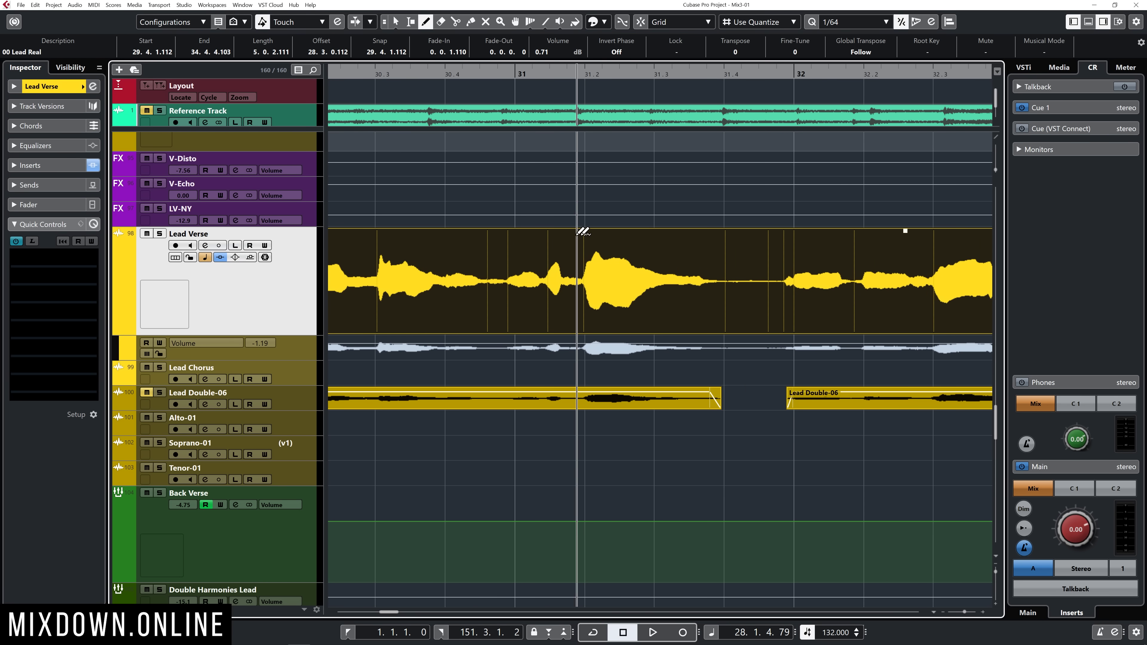
{"action": "mouse_move", "coordinate": [565, 232]}
{"action": "left_mouse_down"}
{"action": "mouse_move", "coordinate": [730, 235]}
{"action": "mouse_move", "coordinate": [711, 254]}
{"action": "left_mouse_up"}
{"action": "left_click_drag", "start_coordinate": [586, 232], "coordinate": [565, 261]}
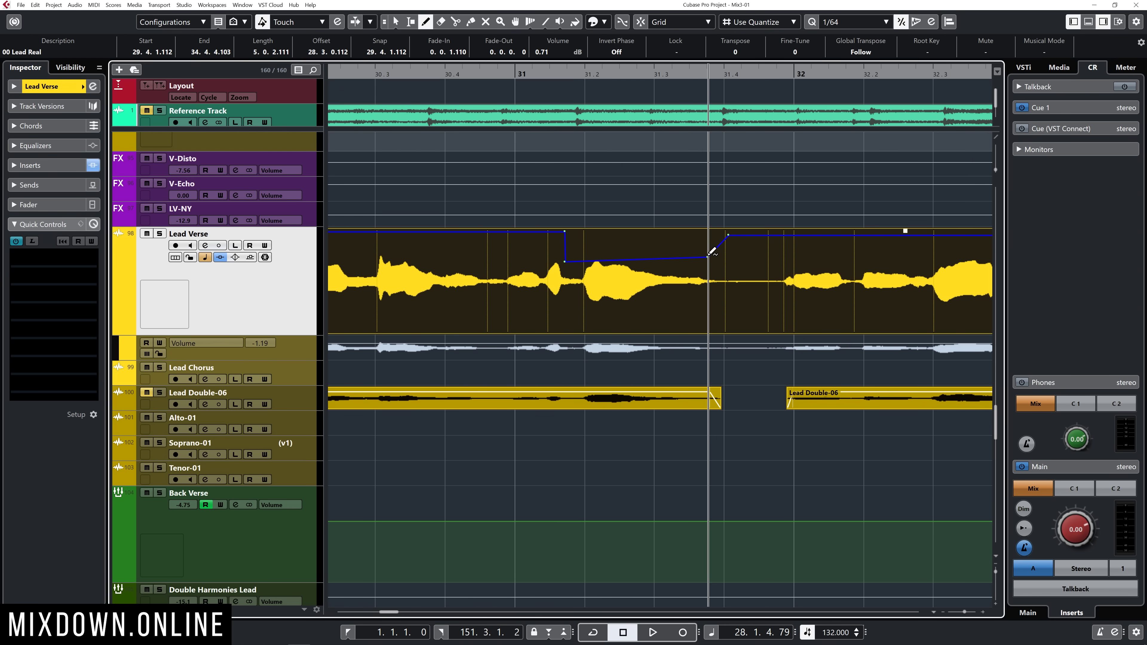
Step: Reshape the volume dip by moving its end point slightly earlier and its start point lower and slightly later
{"action": "left_click_drag", "start_coordinate": [709, 255], "coordinate": [692, 259]}
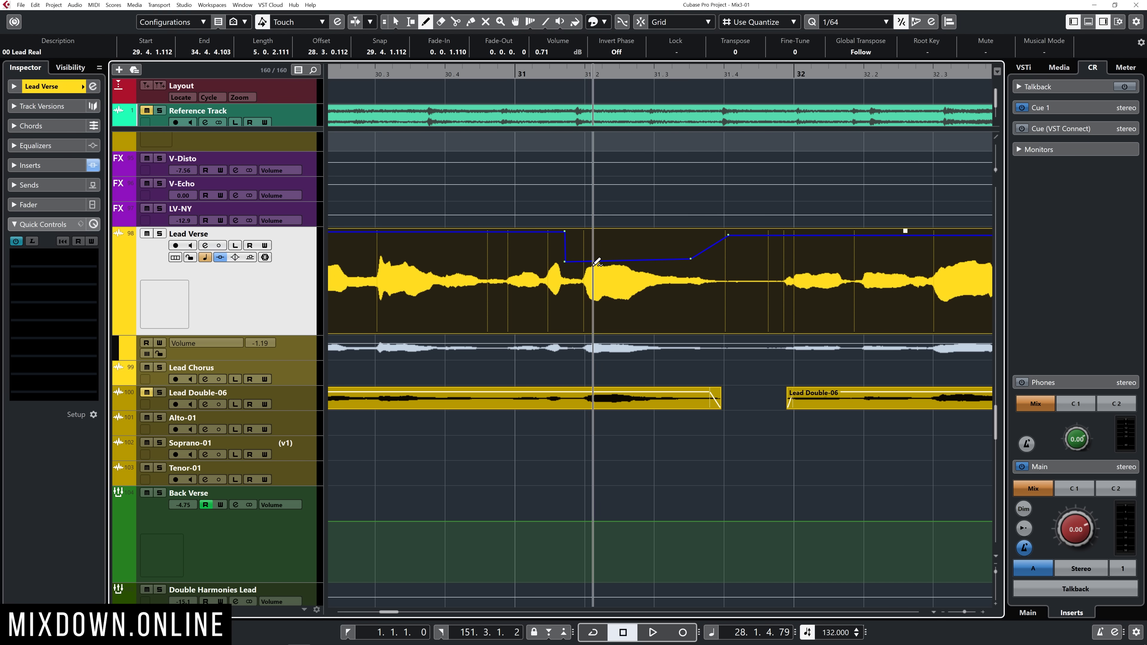
{"action": "left_click_drag", "start_coordinate": [566, 262], "coordinate": [575, 271]}
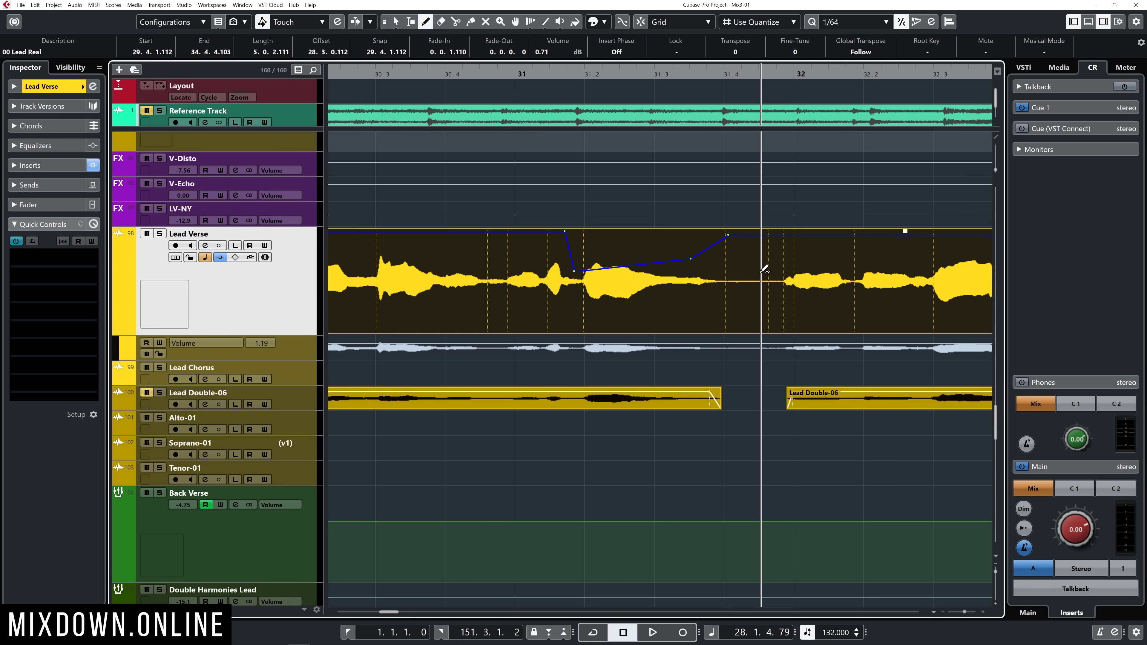
{"action": "key", "text": "g"}
{"action": "key", "text": "g"}
{"action": "key", "text": "g"}
{"action": "key", "text": "g"}
{"action": "key", "text": "1"}
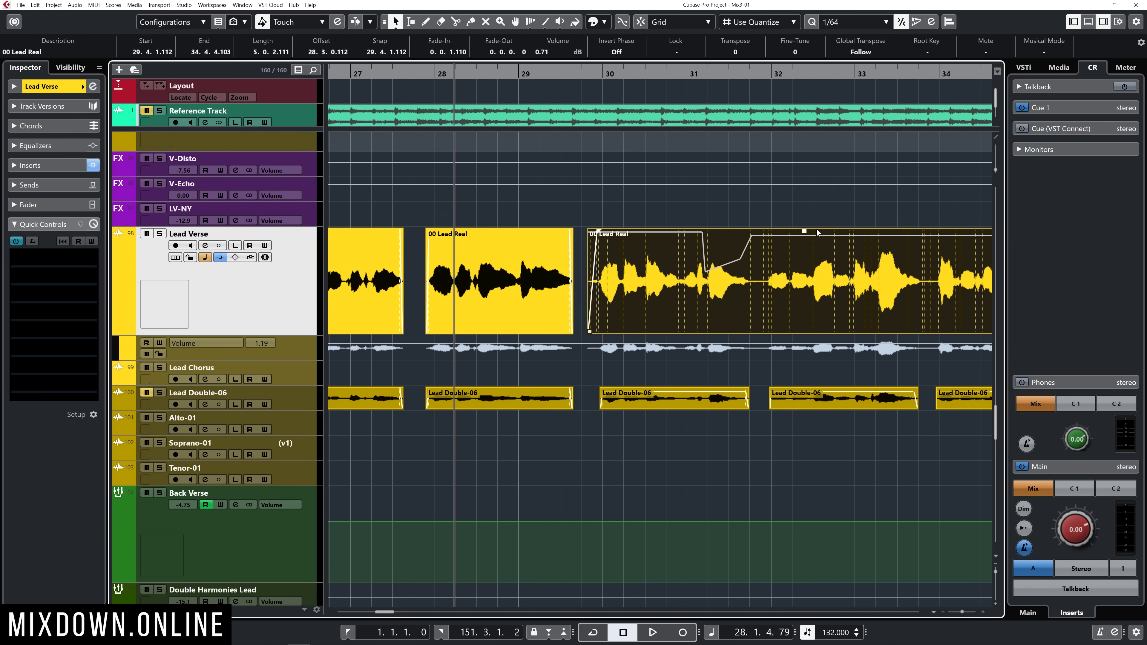
Step: Try to raise the whole event's volume on top of the drawn curve and undo the change
{"action": "left_click_drag", "start_coordinate": [805, 230], "coordinate": [805, 230]}
{"action": "scroll", "coordinate": [720, 273], "scroll_direction": "up", "scroll_amount": 1}
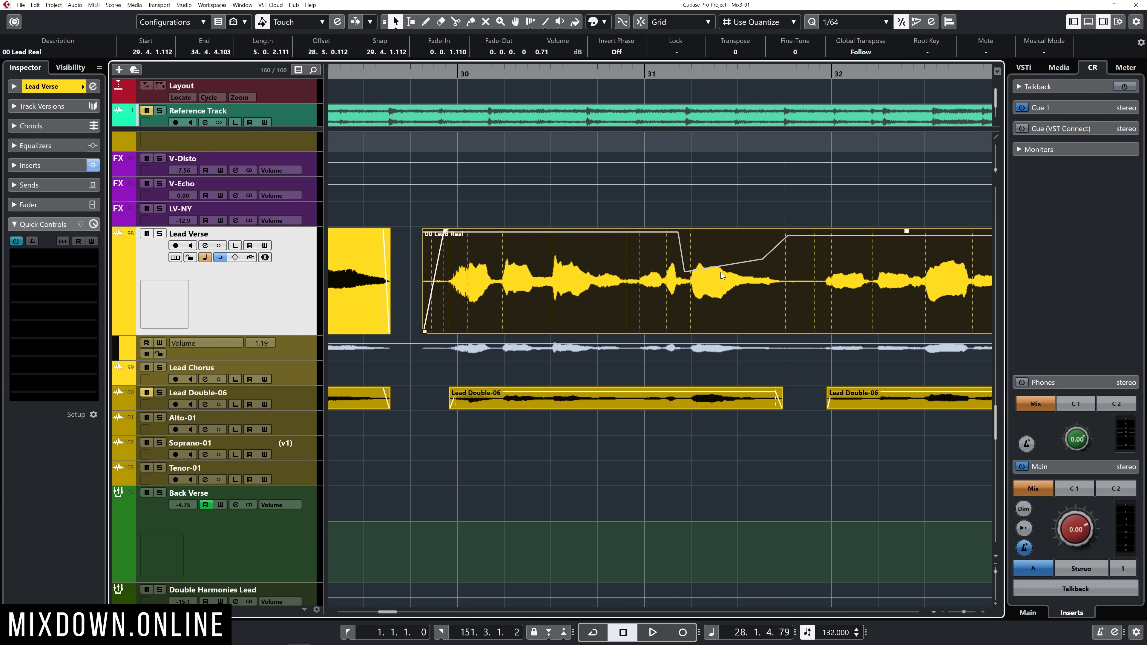
{"action": "scroll", "coordinate": [732, 277], "scroll_direction": "up", "scroll_amount": 1}
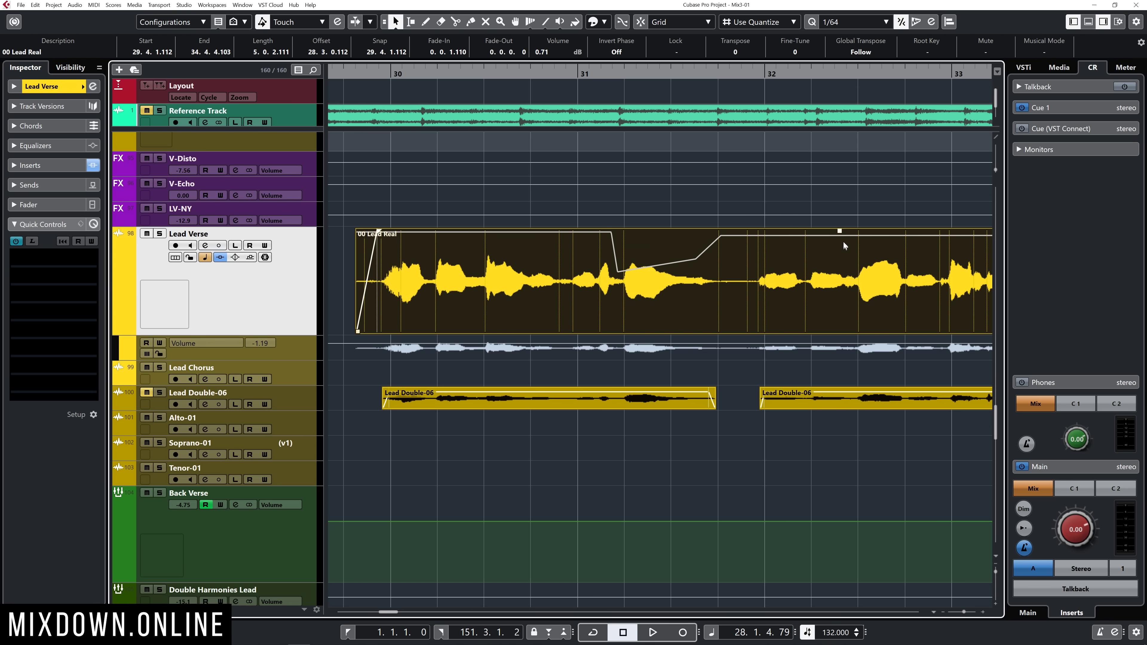
{"action": "left_click_drag", "start_coordinate": [840, 229], "coordinate": [825, 198]}
{"action": "key", "text": "ctrl+z"}
Step: Lower the end point of the volume dip after bar 31 so the dip's floor is nearly level
{"action": "key", "text": "8"}
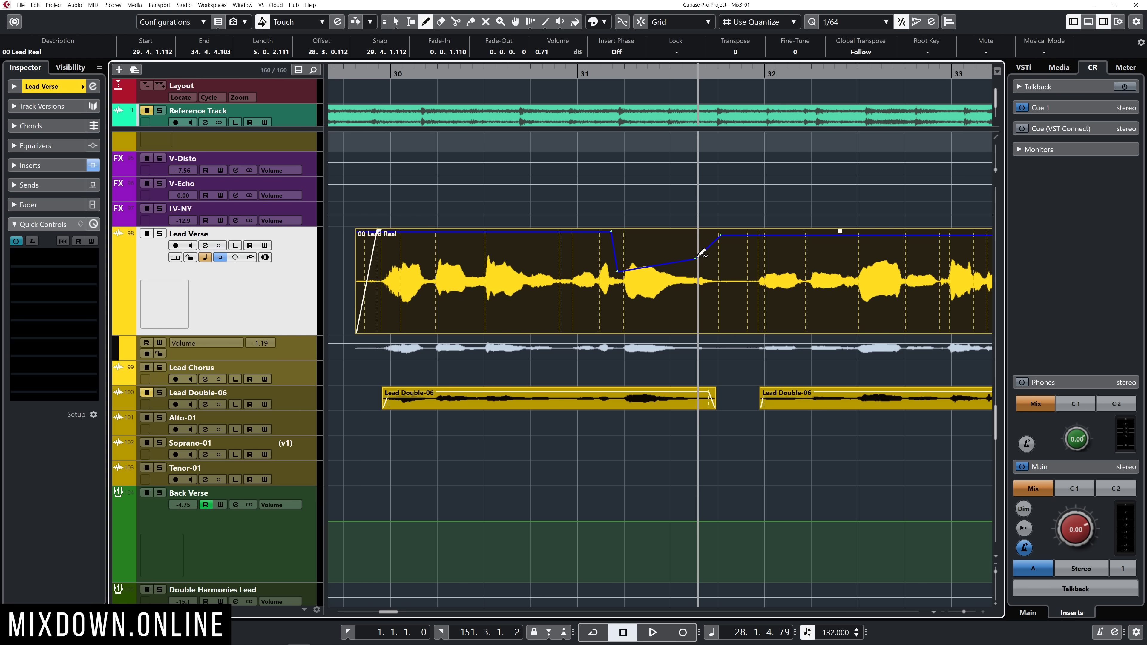
{"action": "left_click_drag", "start_coordinate": [695, 259], "coordinate": [696, 268]}
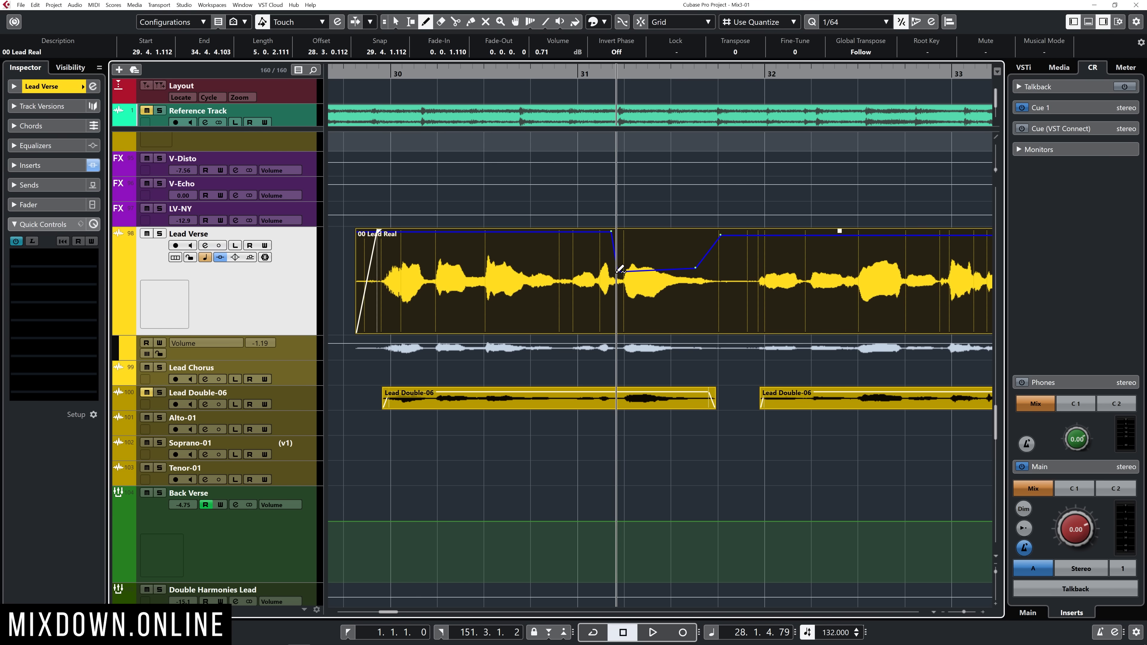
Step: Draw a second volume dip on the long last Lead Real event over the loud section from about 33.2 to 33.3, and lower its floor
{"action": "scroll", "coordinate": [723, 277], "scroll_direction": "down", "scroll_amount": 3}
{"action": "scroll", "coordinate": [723, 277], "scroll_direction": "up", "scroll_amount": 3}
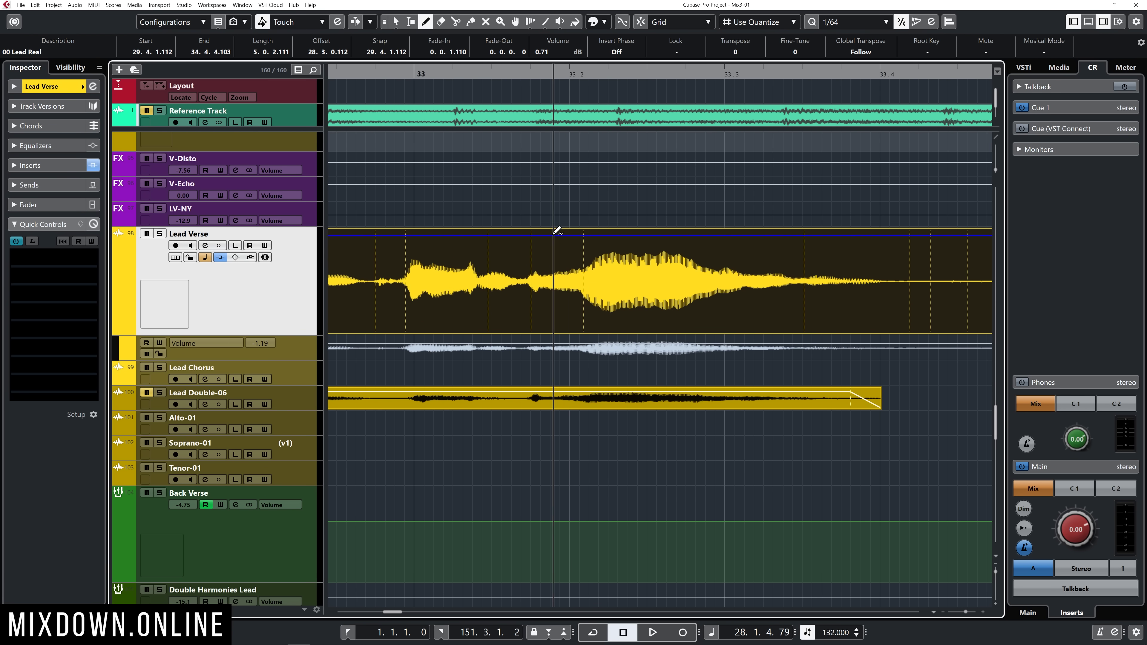
{"action": "mouse_move", "coordinate": [579, 236]}
{"action": "left_mouse_down"}
{"action": "mouse_move", "coordinate": [600, 263]}
{"action": "mouse_move", "coordinate": [724, 245]}
{"action": "mouse_move", "coordinate": [777, 263]}
{"action": "mouse_move", "coordinate": [794, 247]}
{"action": "mouse_move", "coordinate": [790, 233]}
{"action": "mouse_move", "coordinate": [763, 260]}
{"action": "mouse_move", "coordinate": [582, 265]}
{"action": "mouse_move", "coordinate": [741, 259]}
{"action": "left_mouse_up"}
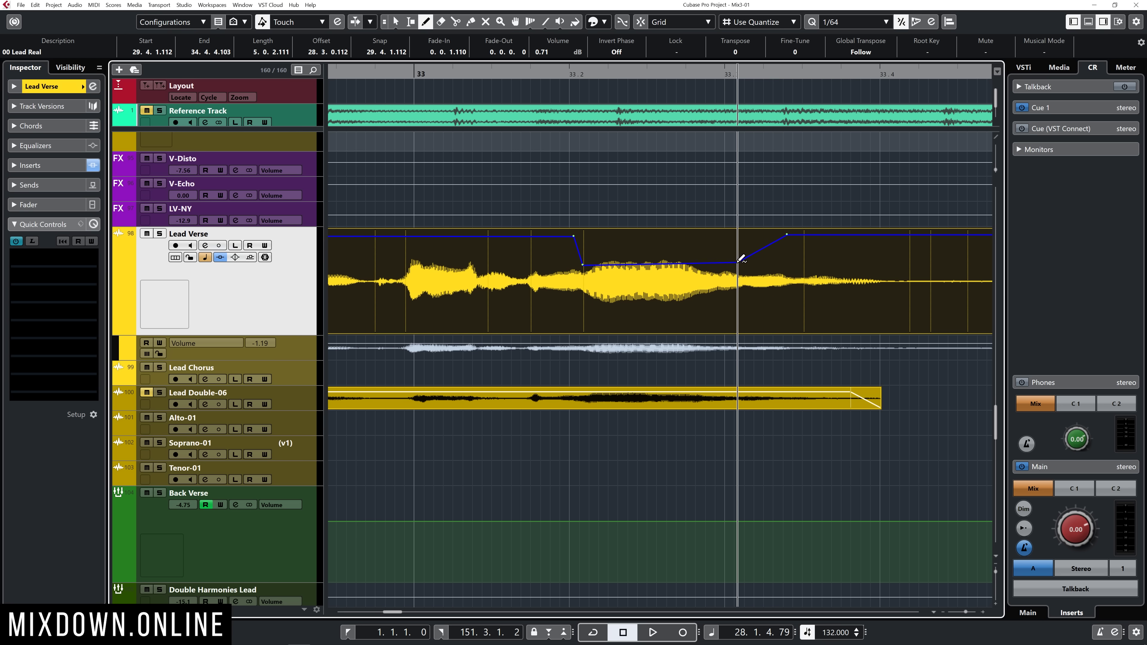
{"action": "key", "text": "g"}
{"action": "key", "text": "g"}
{"action": "key", "text": "g"}
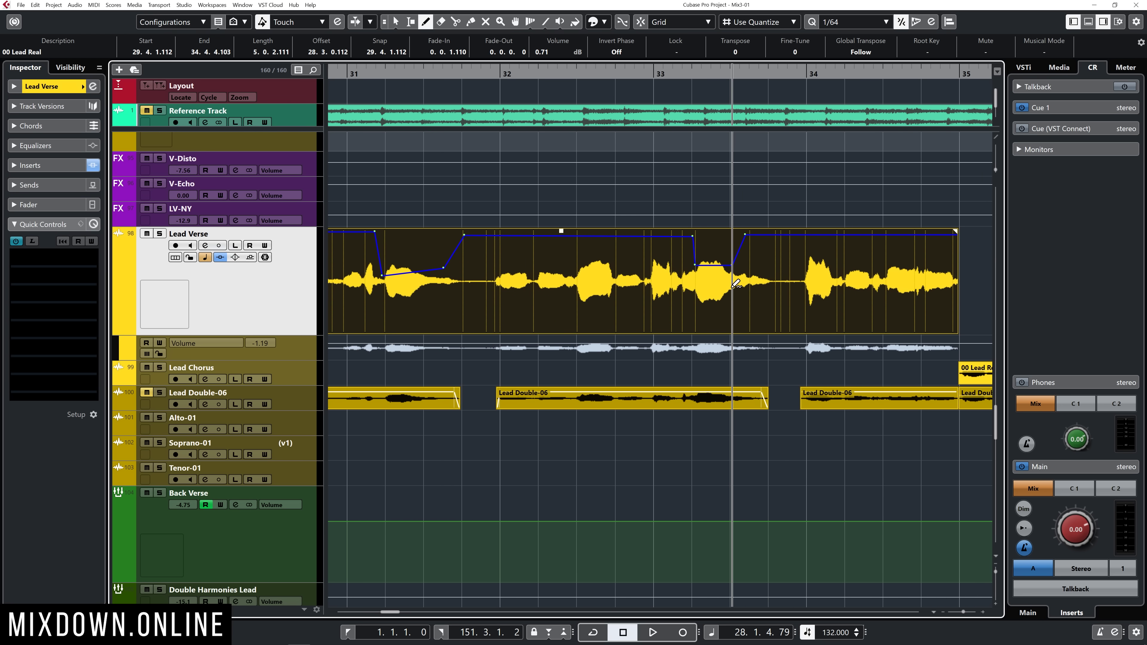
{"action": "left_click_drag", "start_coordinate": [736, 283], "coordinate": [696, 270]}
{"action": "scroll", "coordinate": [556, 217], "scroll_direction": "right", "scroll_amount": 3}
{"action": "scroll", "coordinate": [651, 222], "scroll_direction": "left", "scroll_amount": 3}
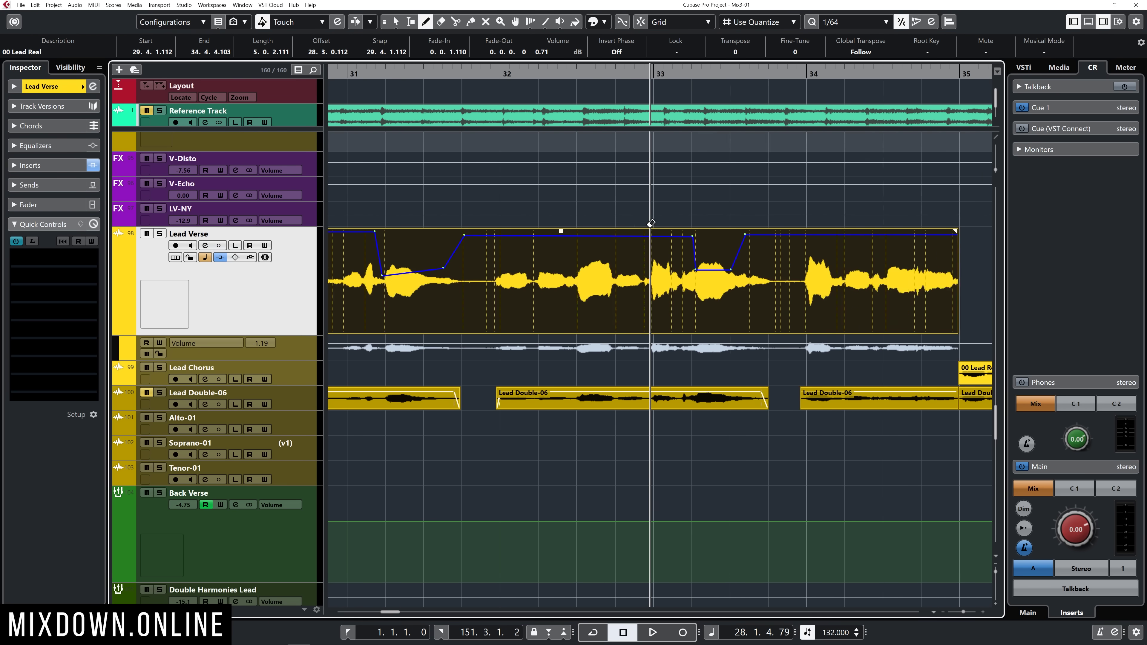
Step: Play back the lead verse from bar 28 through the two volume dips to check how even it sounds
{"action": "scroll", "coordinate": [651, 223], "scroll_direction": "left", "scroll_amount": 3}
{"action": "key", "text": "space"}
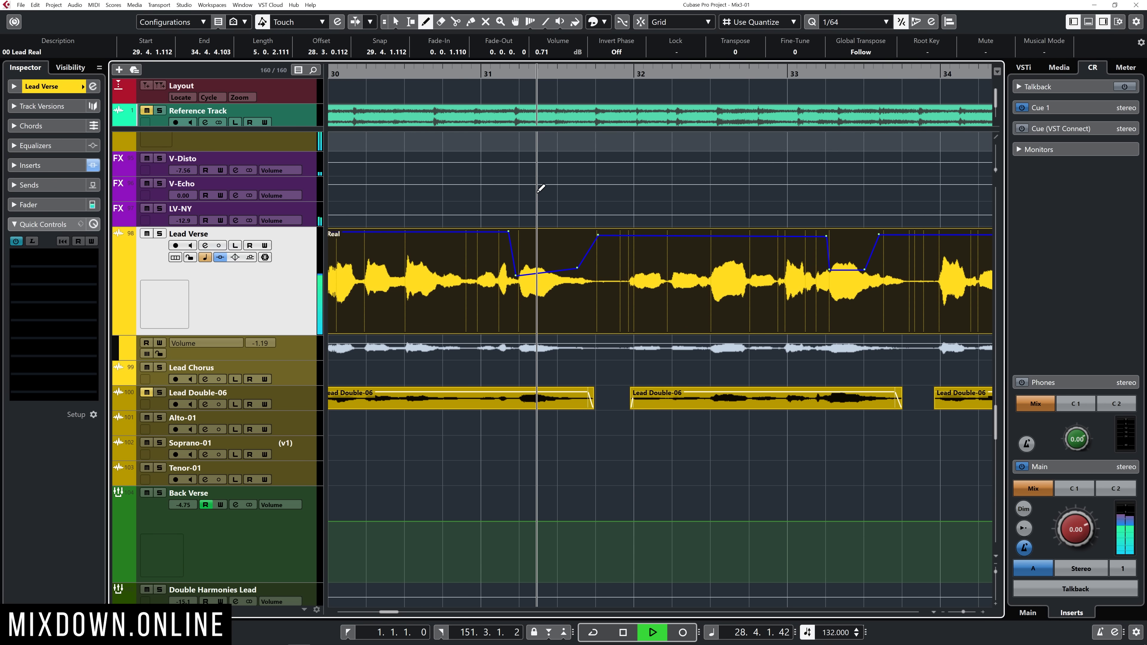
{"action": "scroll", "coordinate": [564, 194], "scroll_direction": "down", "scroll_amount": 3}
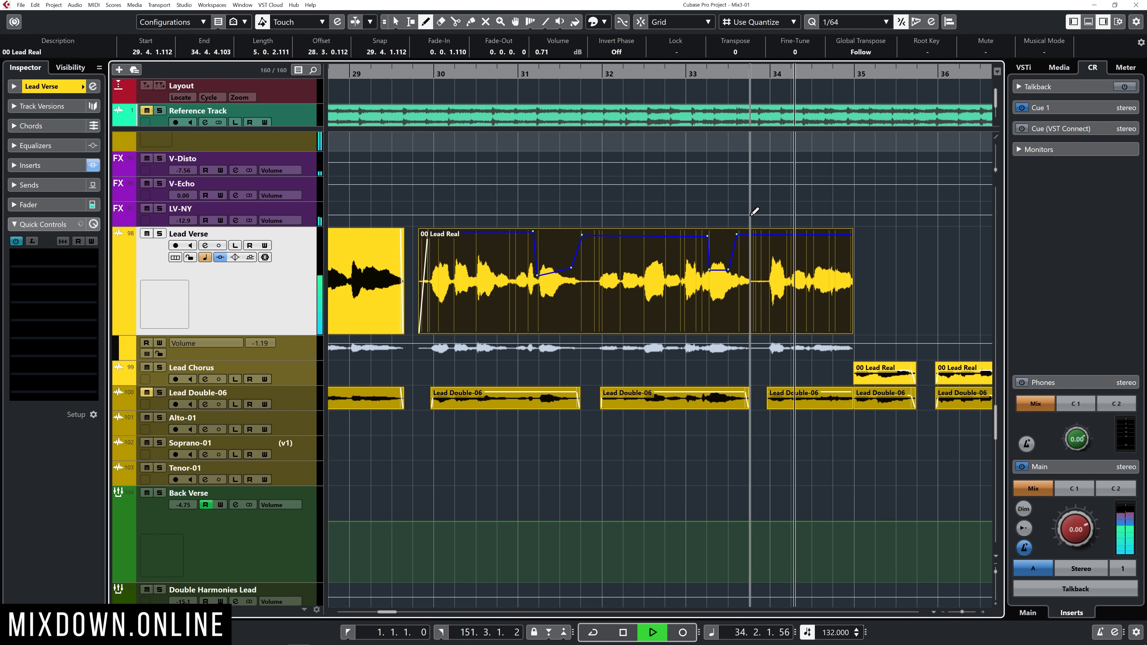
{"action": "key", "text": "space"}
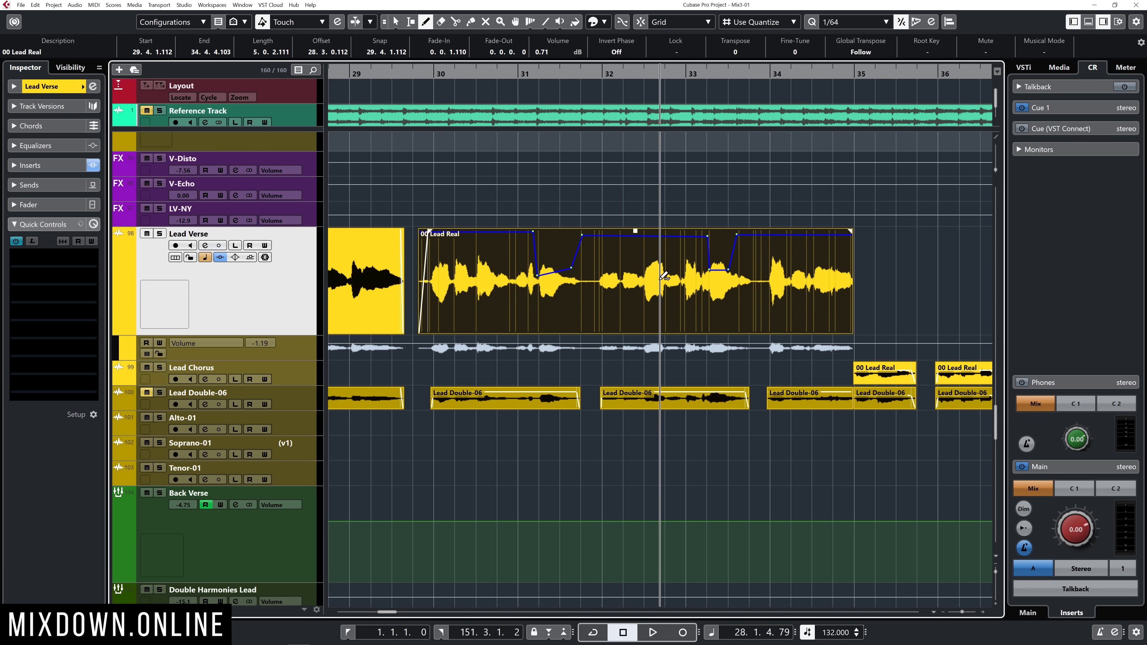
Step: Examine the Pre Gain control in the Lead Verse channel settings and close them
{"action": "key", "text": "1"}
{"action": "key", "text": "g"}
{"action": "key", "text": "g"}
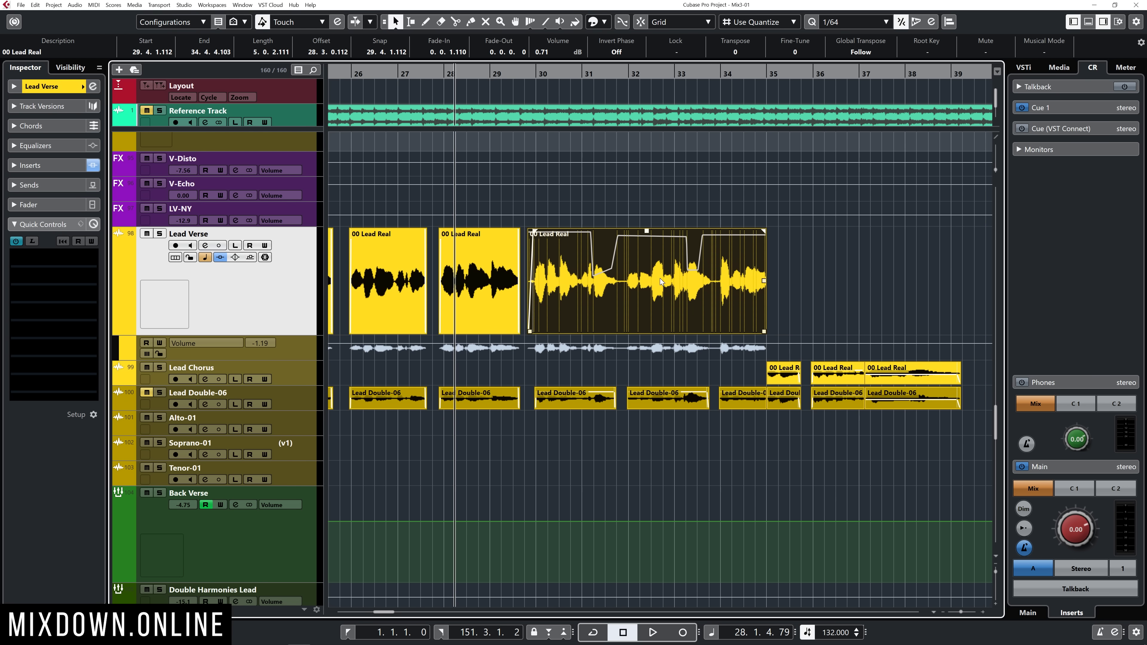
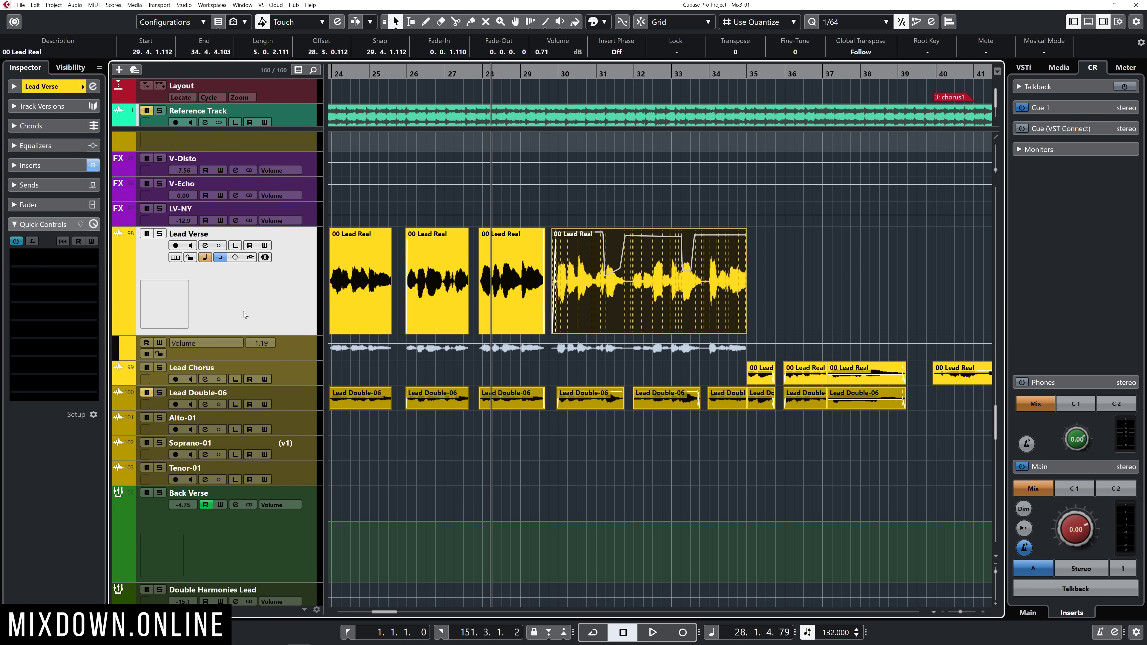
{"action": "key", "text": "e"}
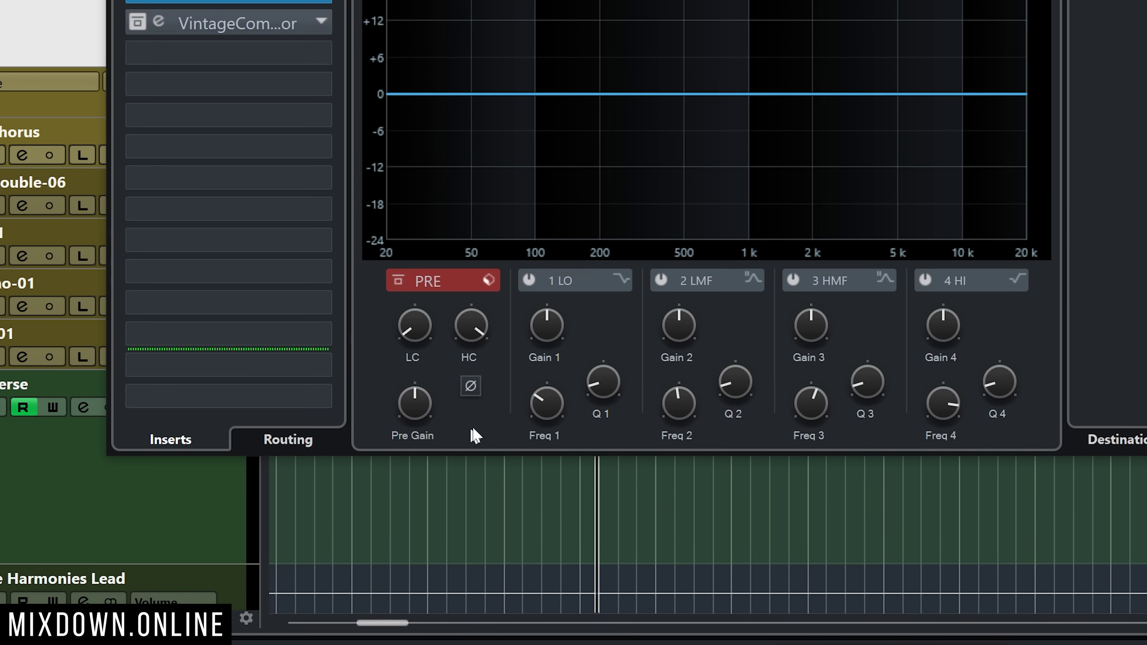
{"action": "mouse_move", "coordinate": [405, 510]}
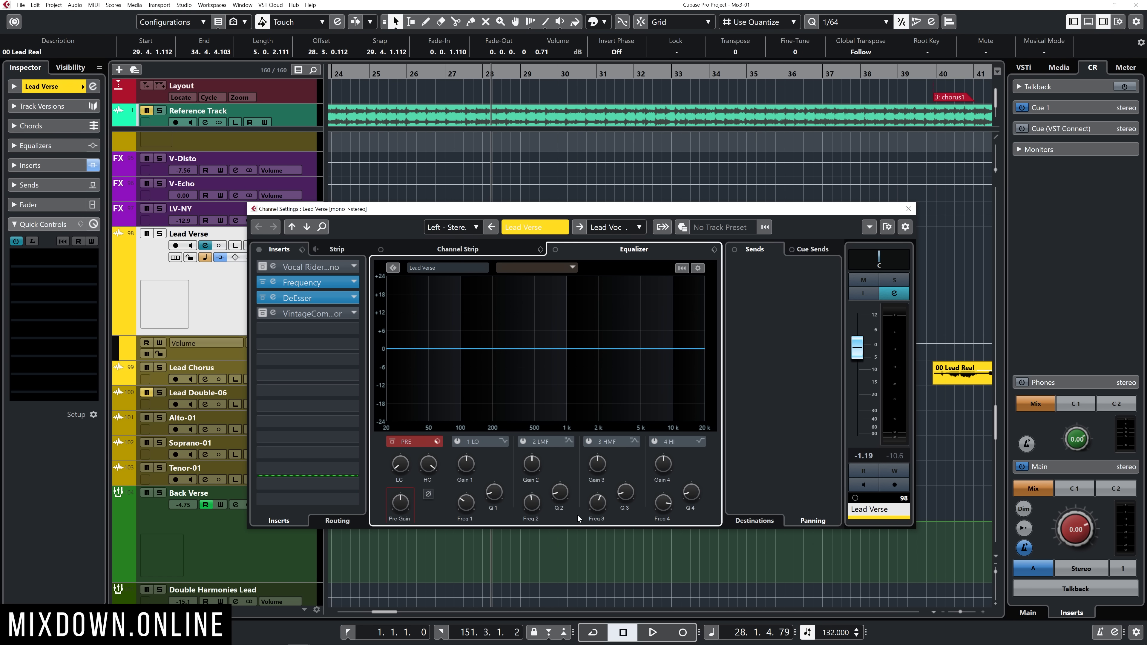
{"action": "left_click", "coordinate": [908, 210]}
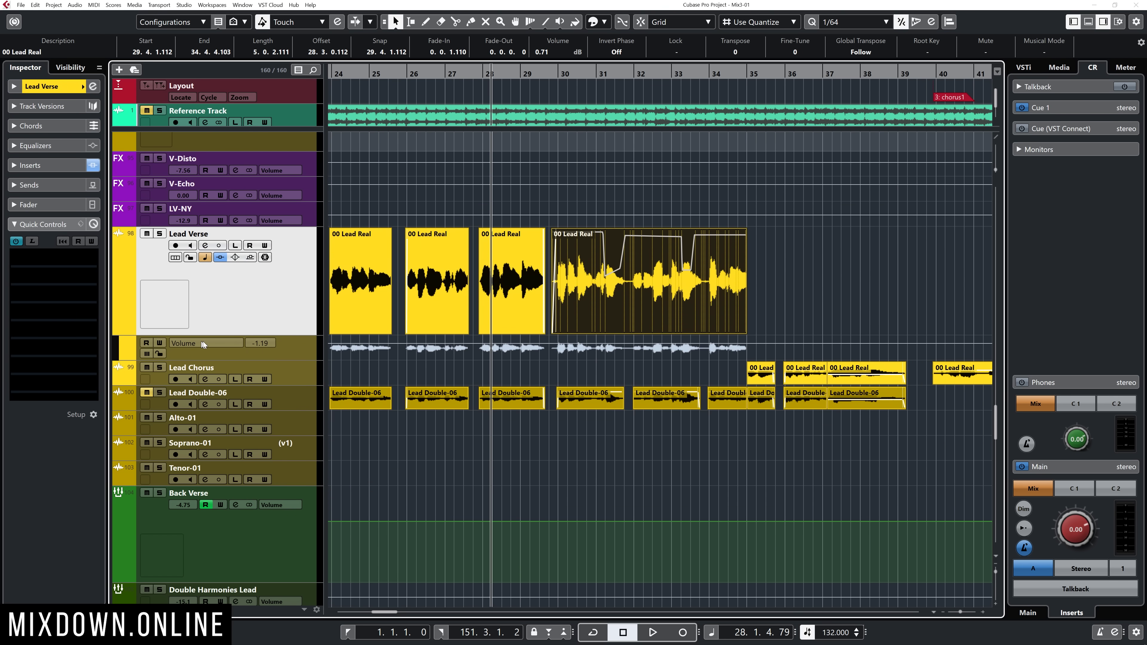
Step: Select the volume automation lane under Lead Verse and make it taller
{"action": "left_click", "coordinate": [125, 331]}
{"action": "left_click", "coordinate": [125, 331]}
{"action": "left_click", "coordinate": [290, 355]}
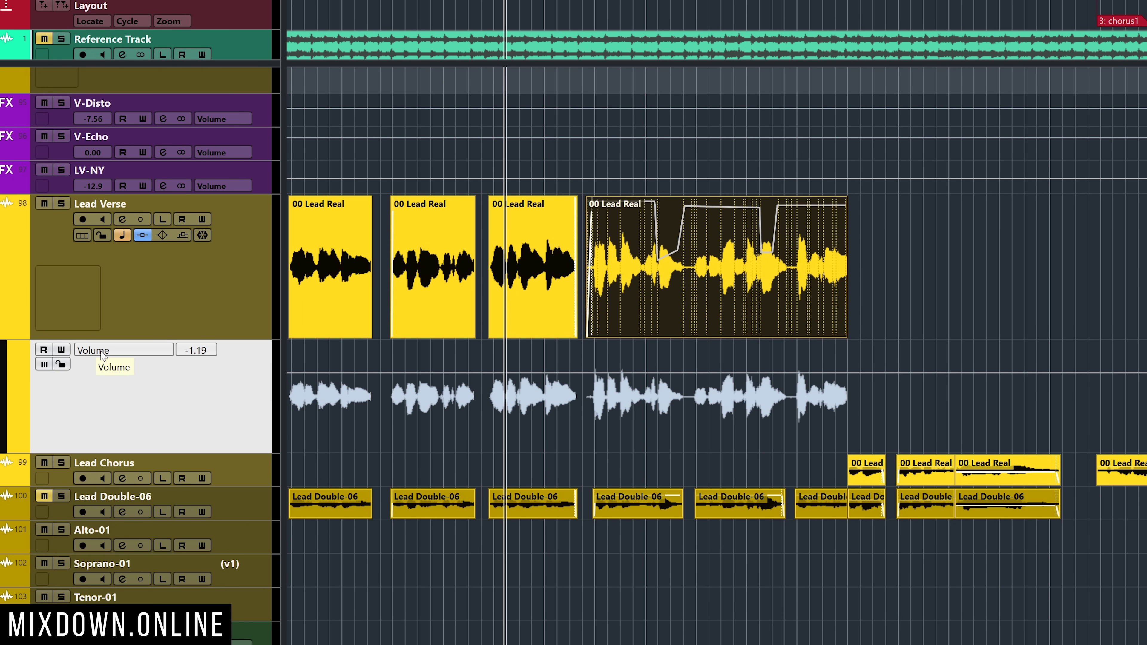
Step: Look up PreGain under Input Filter among the lane's additional automation parameters and cancel without adding it
{"action": "left_click", "coordinate": [102, 351]}
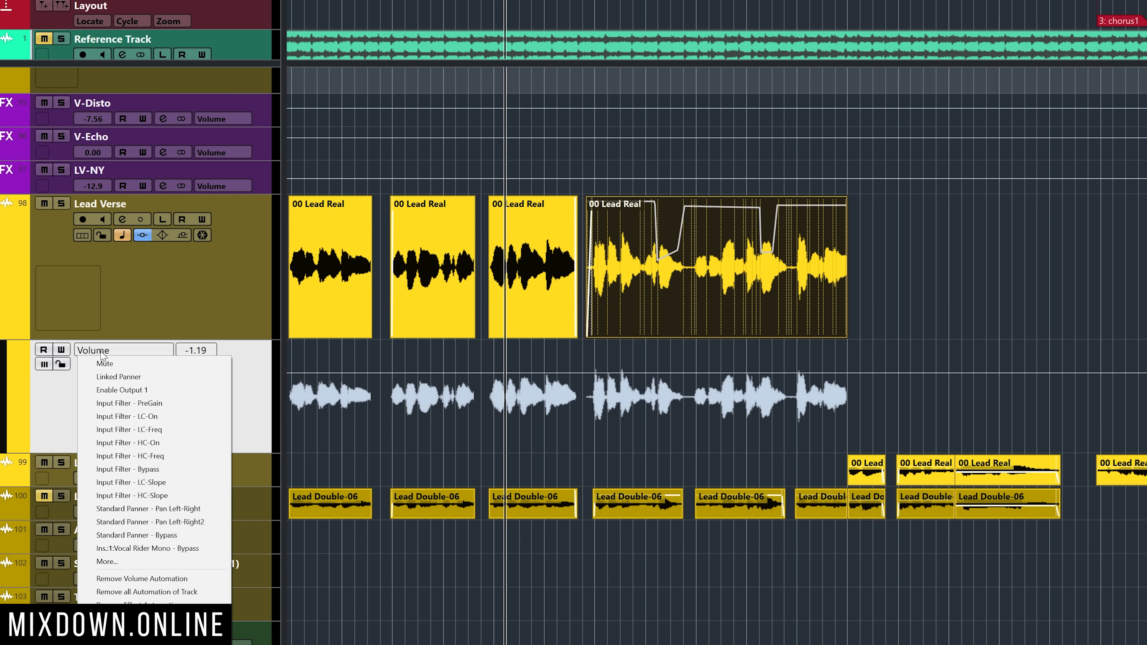
{"action": "left_click", "coordinate": [163, 565]}
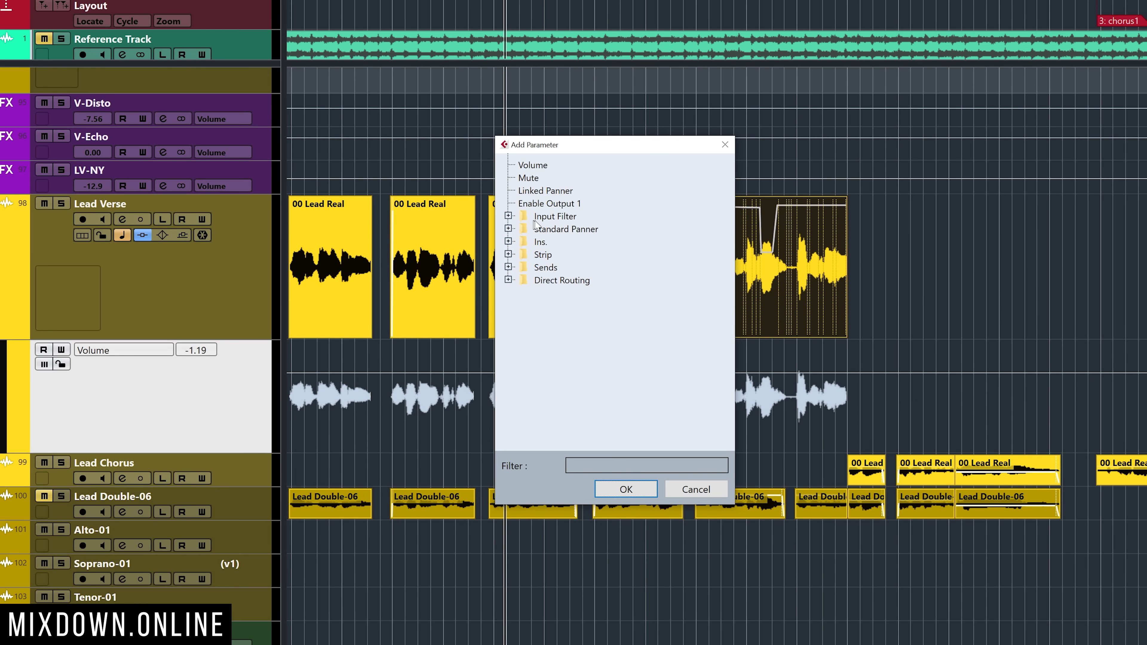
{"action": "left_click", "coordinate": [508, 216]}
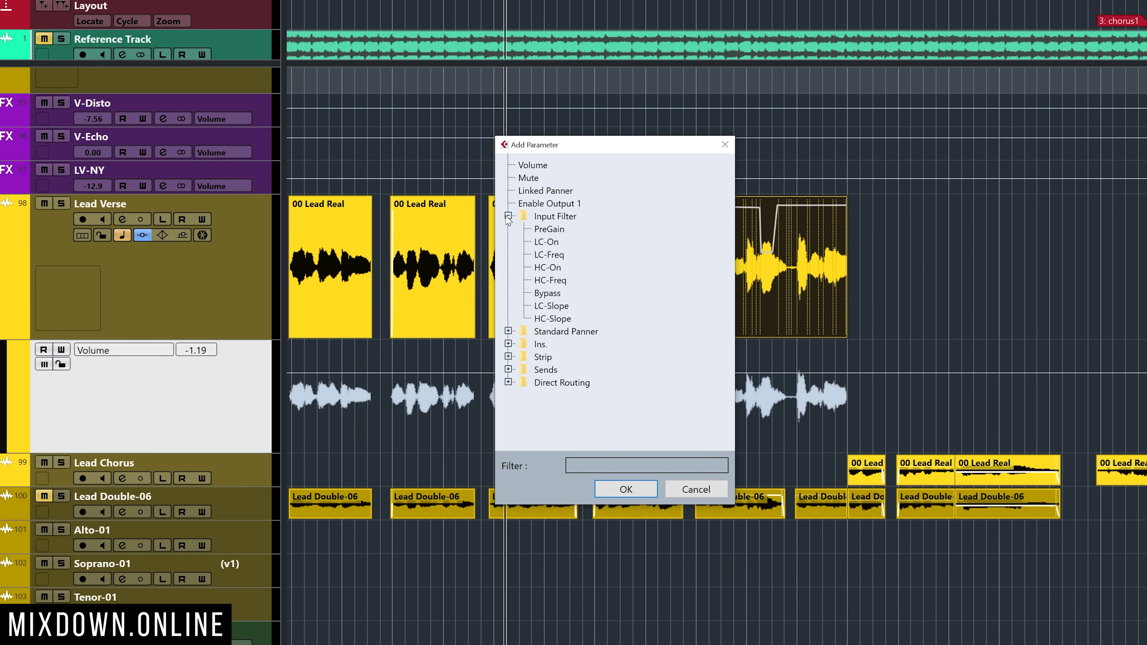
{"action": "left_click", "coordinate": [557, 233]}
{"action": "left_click", "coordinate": [688, 492]}
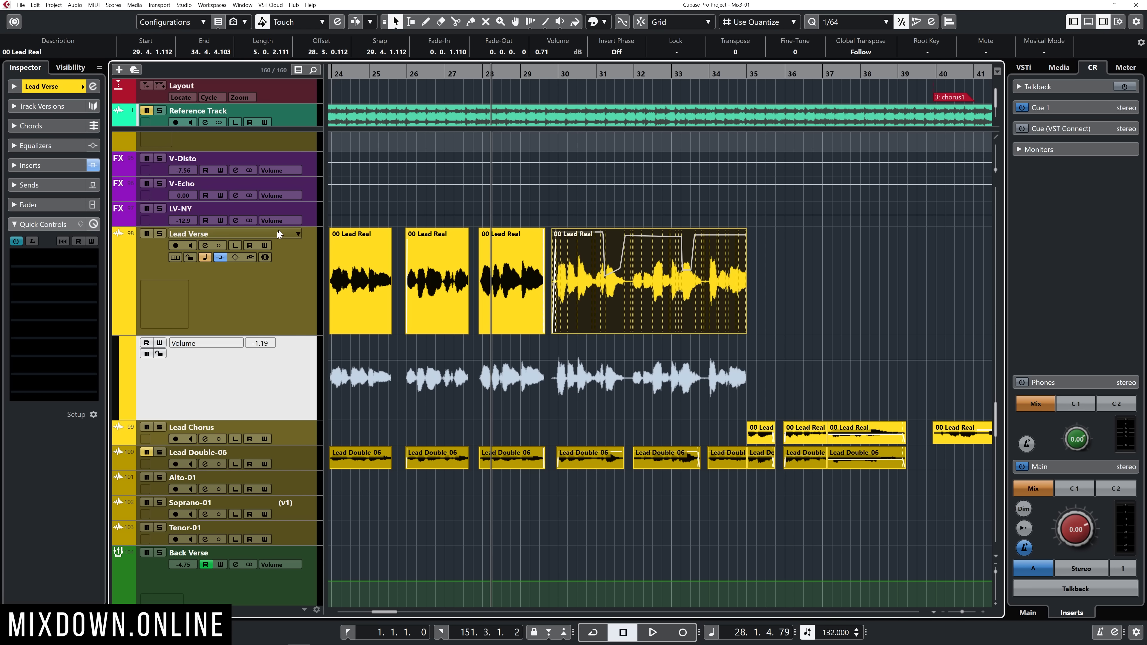
Step: Enable automation read and write on Lead Verse and record Pre Gain moves in its channel settings during playback from bar 28
{"action": "left_click", "coordinate": [264, 246]}
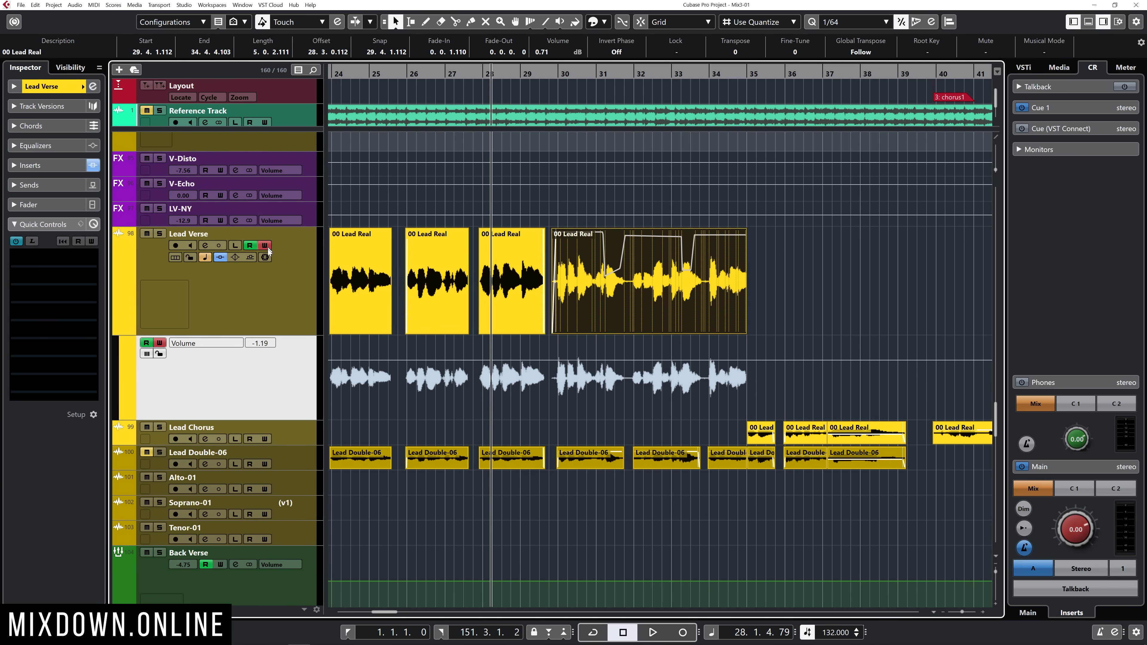
{"action": "key", "text": "e"}
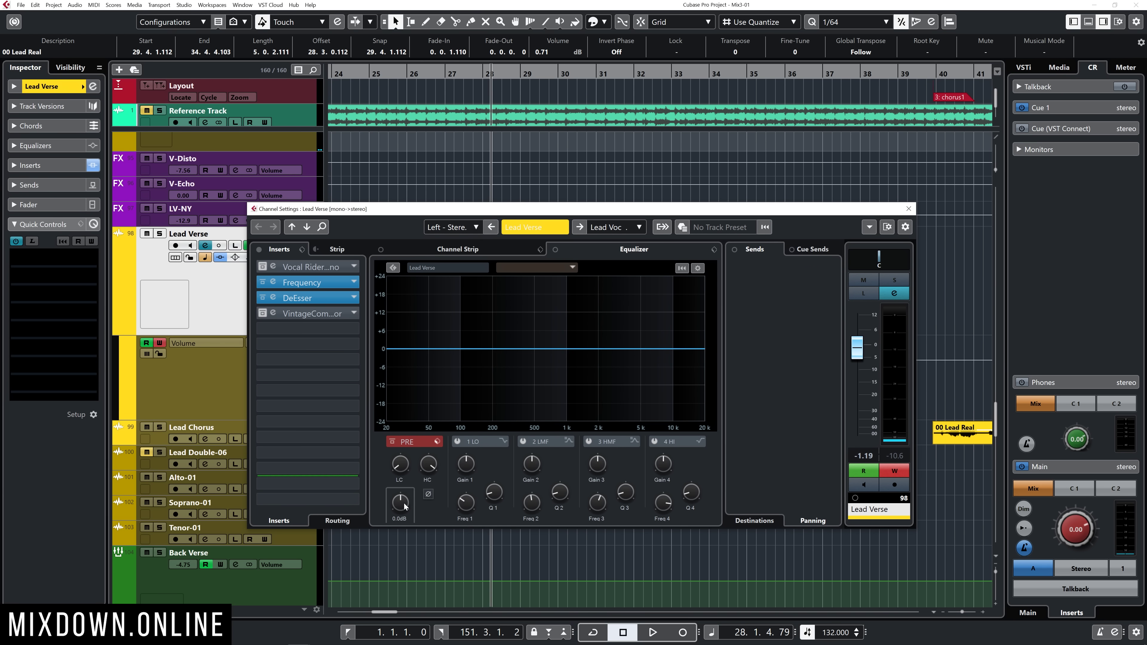
{"action": "key", "text": "space"}
{"action": "left_click_drag", "start_coordinate": [405, 506], "coordinate": [407, 500]}
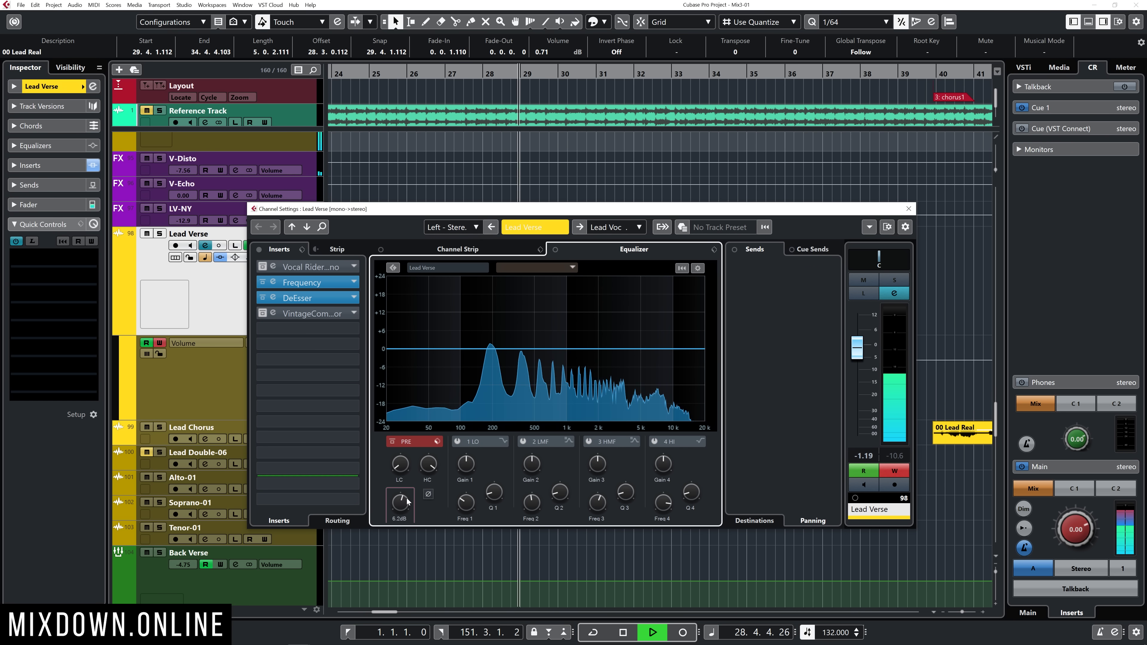
{"action": "key", "text": "space"}
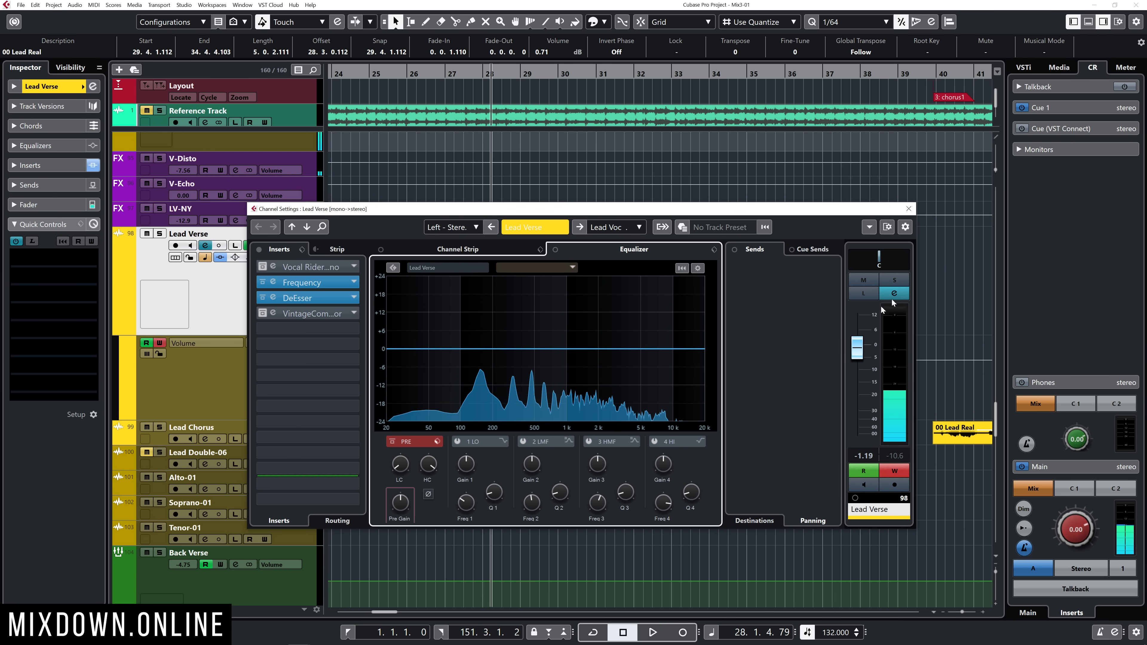
{"action": "key", "text": "e"}
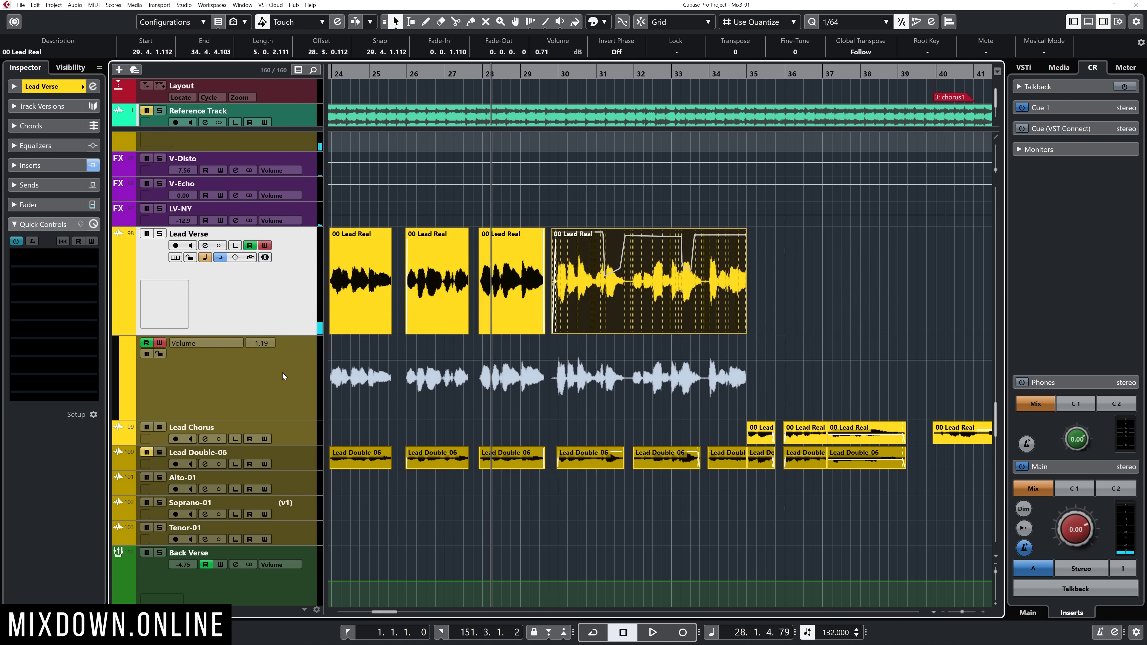
Step: Switch the Lead Verse automation lane to Input Filter - PreGain to show the recorded moves
{"action": "left_click", "coordinate": [221, 359]}
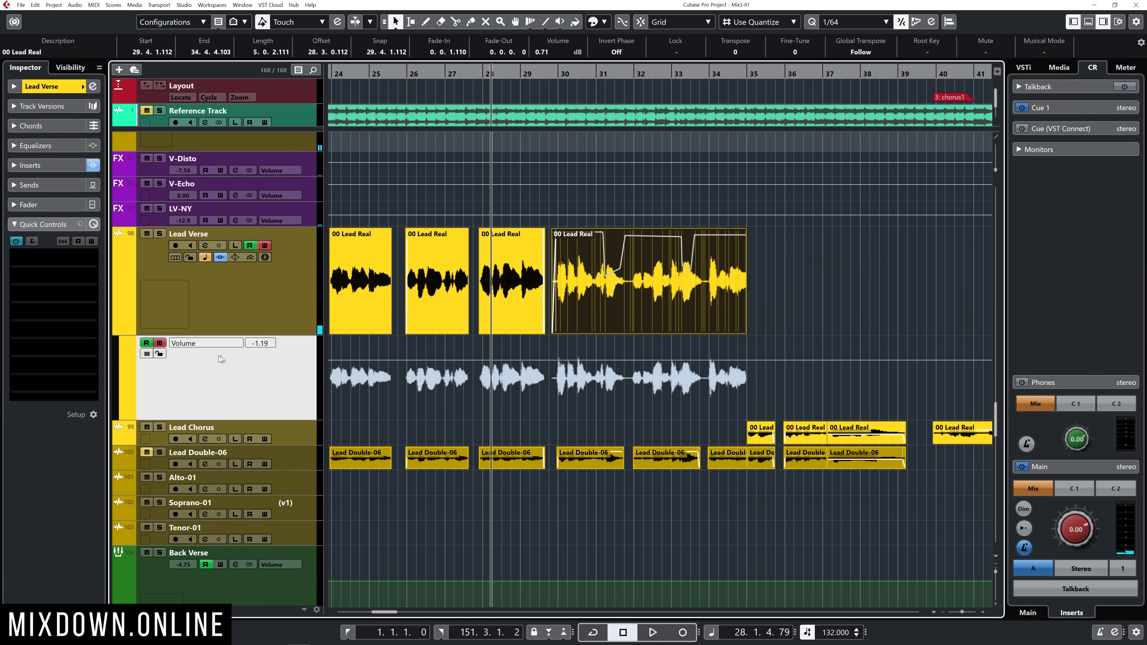
{"action": "left_click", "coordinate": [201, 344]}
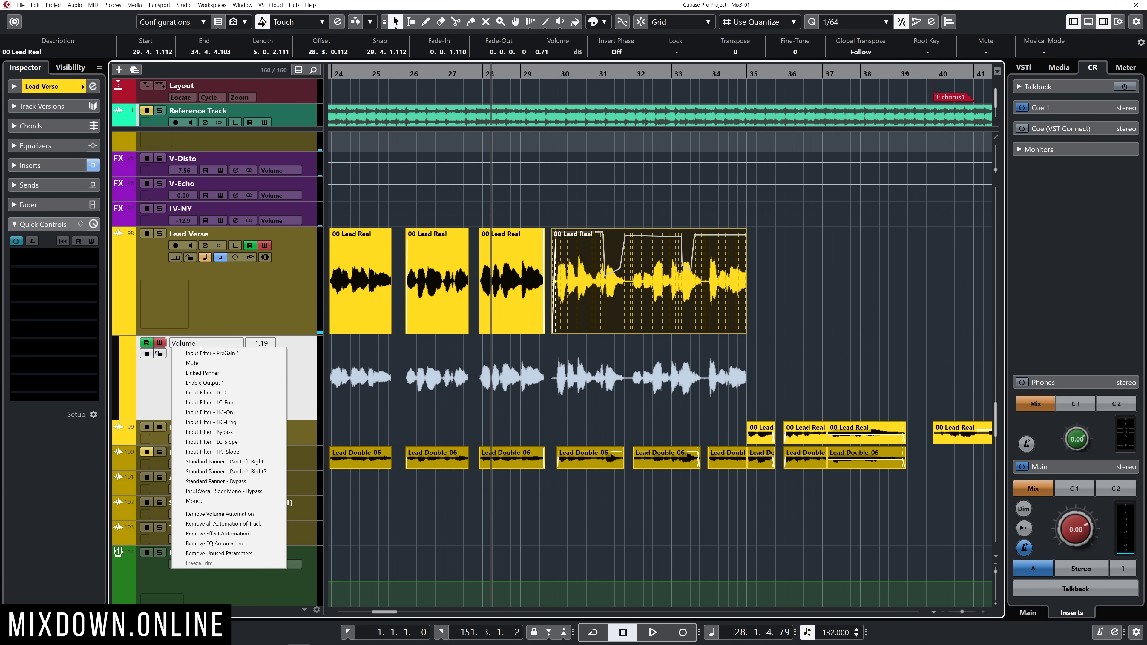
{"action": "left_click", "coordinate": [226, 353]}
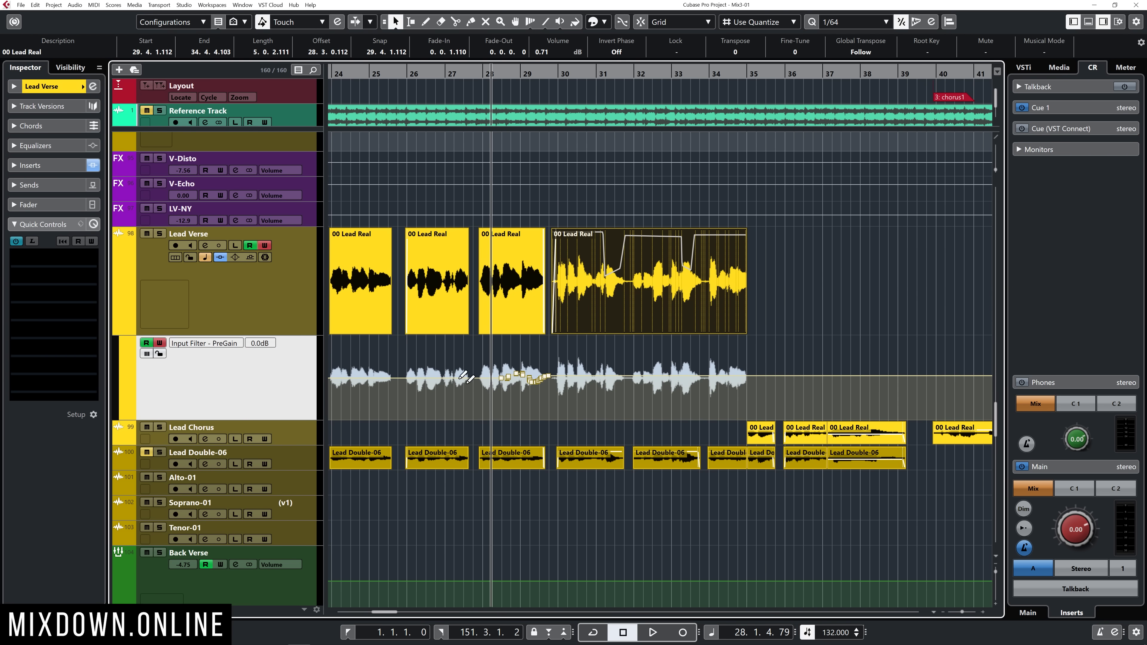
{"action": "scroll", "coordinate": [519, 397], "scroll_direction": "up", "scroll_amount": 3}
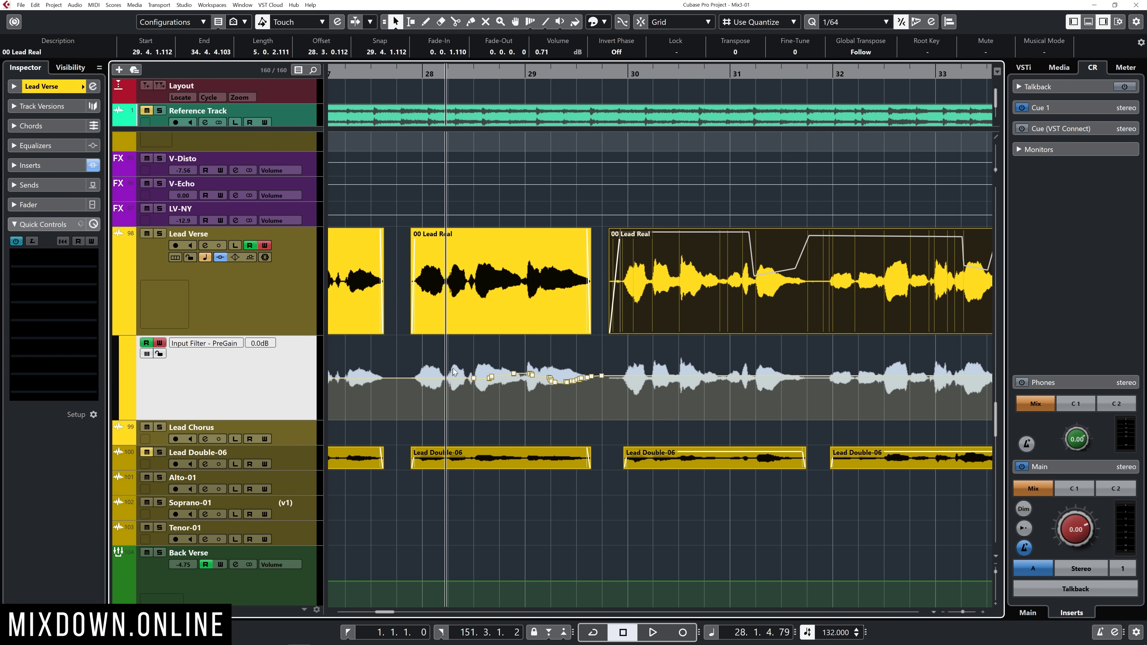
Step: Undo the volume curve drawn on the long last Lead Real event
{"action": "key", "text": "Up"}
{"action": "key", "text": "g"}
{"action": "key", "text": "g"}
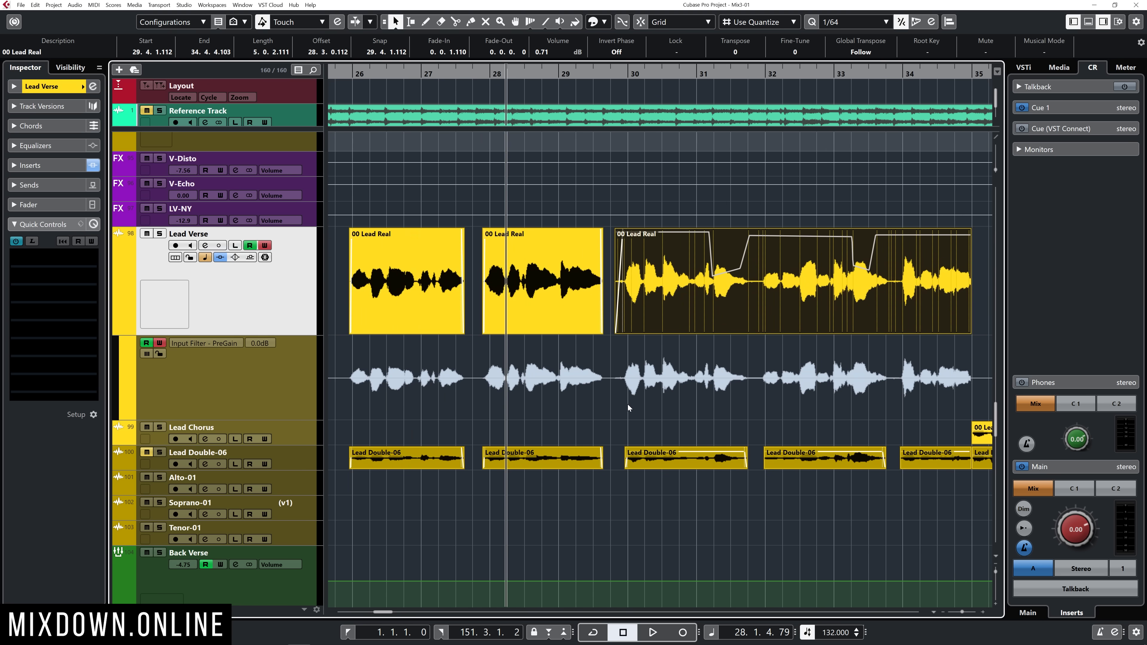
{"action": "scroll", "coordinate": [668, 397], "scroll_direction": "right", "scroll_amount": 2}
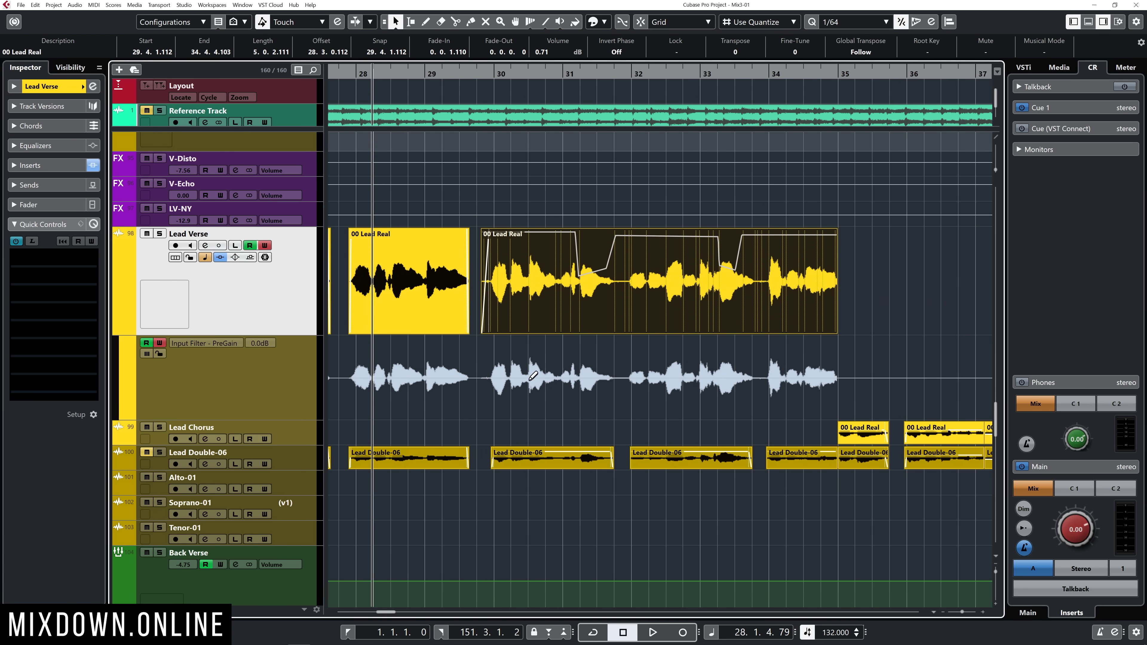
{"action": "key", "text": "h"}
{"action": "key", "text": "8"}
{"action": "key", "text": "ctrl+z"}
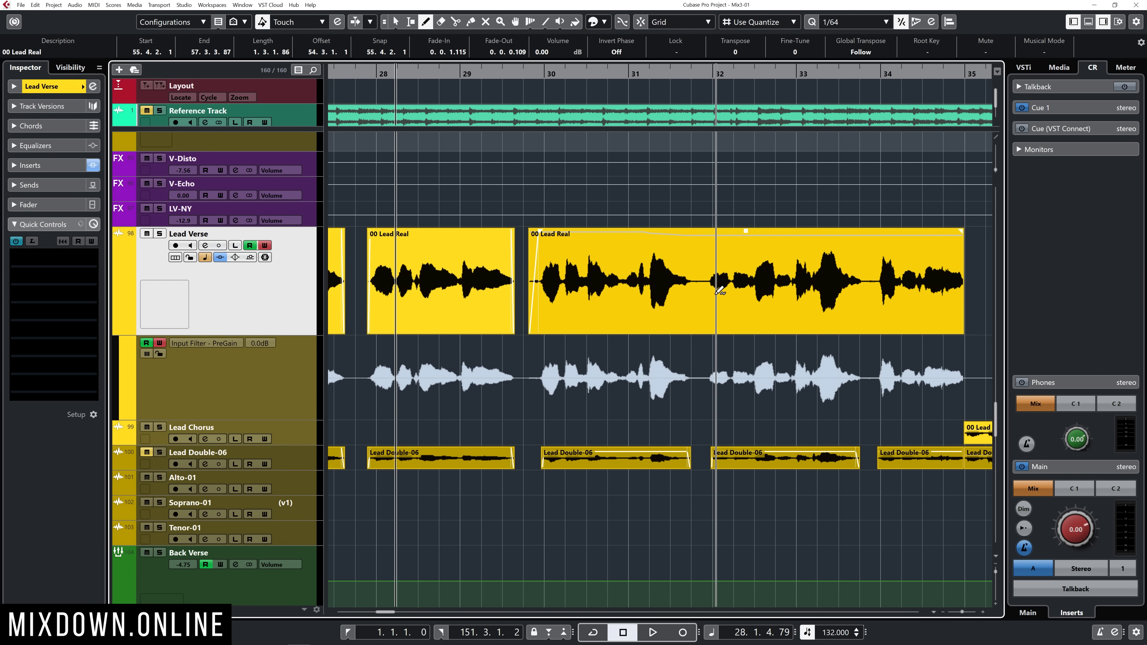
Step: Select the range 31.1.4.77 to 31.3.4.98 on the PreGain lane over the loud section and slightly lower its gain
{"action": "scroll", "coordinate": [719, 290], "scroll_direction": "down", "scroll_amount": 5, "text": "ctrl"}
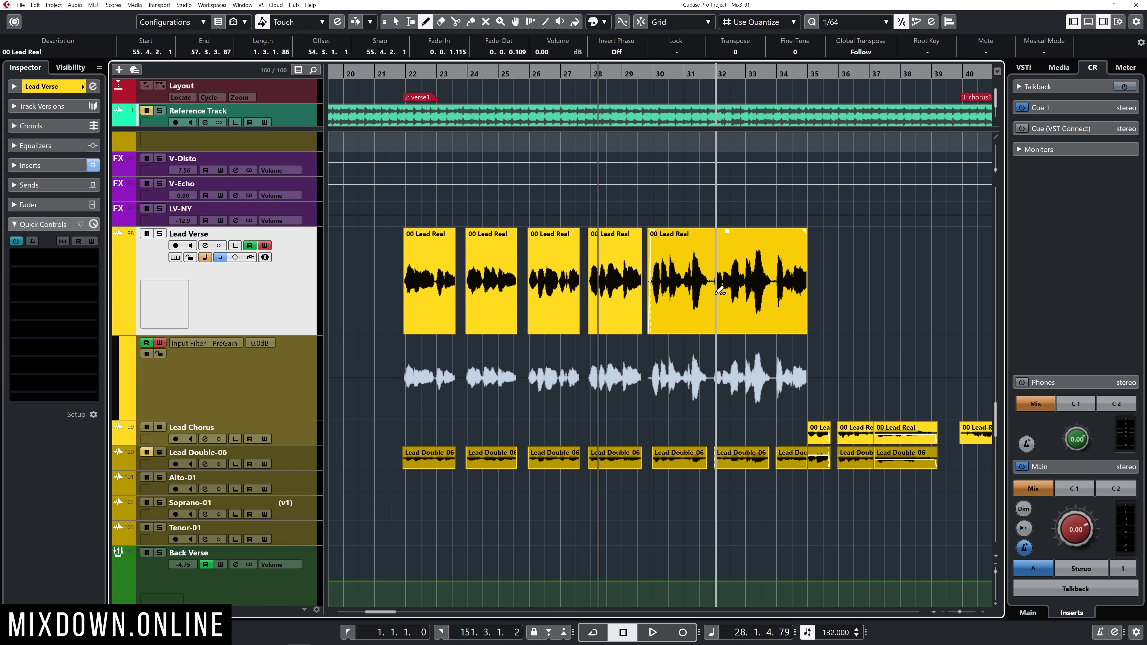
{"action": "scroll", "coordinate": [681, 359], "scroll_direction": "right", "scroll_amount": 2}
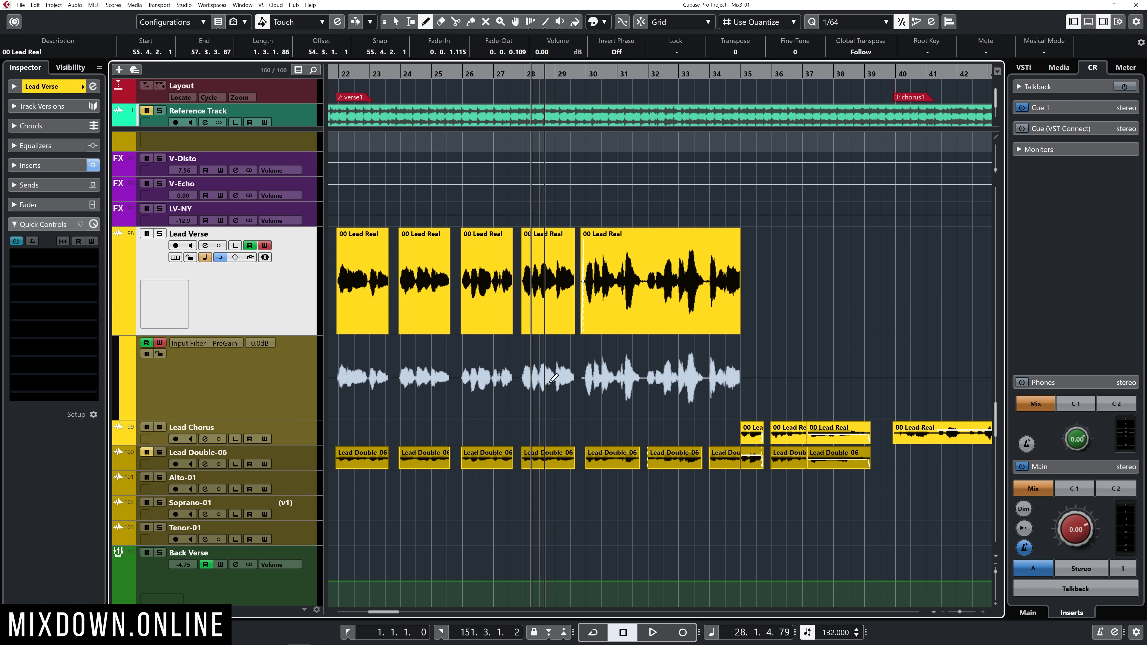
{"action": "key", "text": "2"}
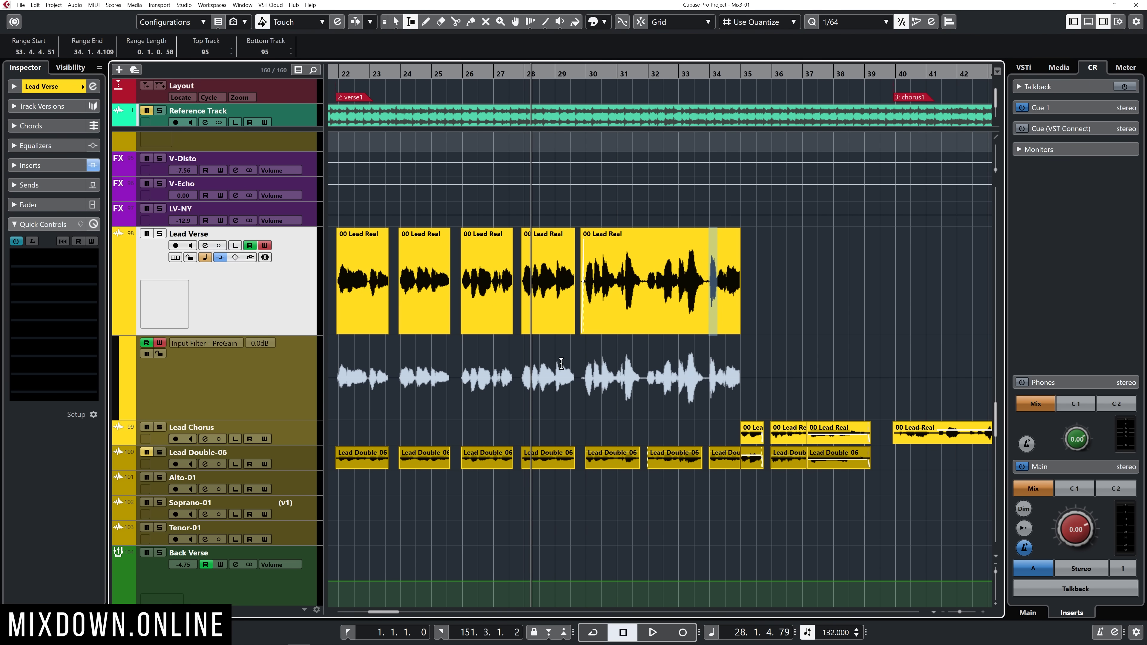
{"action": "scroll", "coordinate": [589, 357], "scroll_direction": "up", "scroll_amount": 8, "text": "ctrl"}
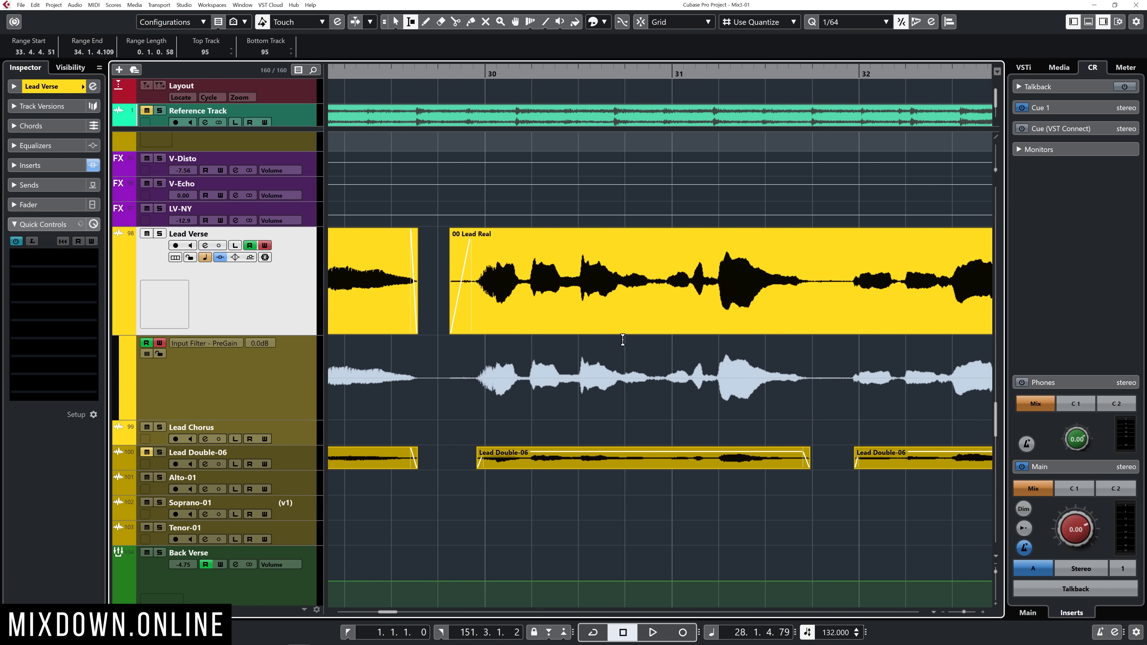
{"action": "left_click_drag", "start_coordinate": [714, 360], "coordinate": [766, 347]}
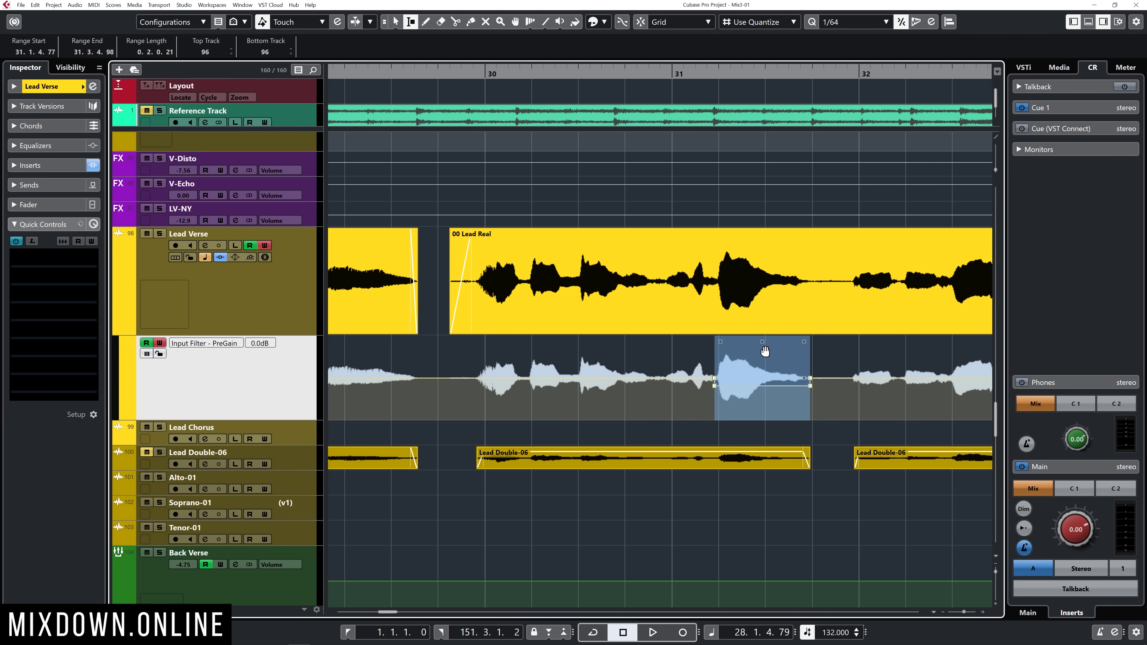
{"action": "scroll", "coordinate": [798, 353], "scroll_direction": "right", "scroll_amount": 3}
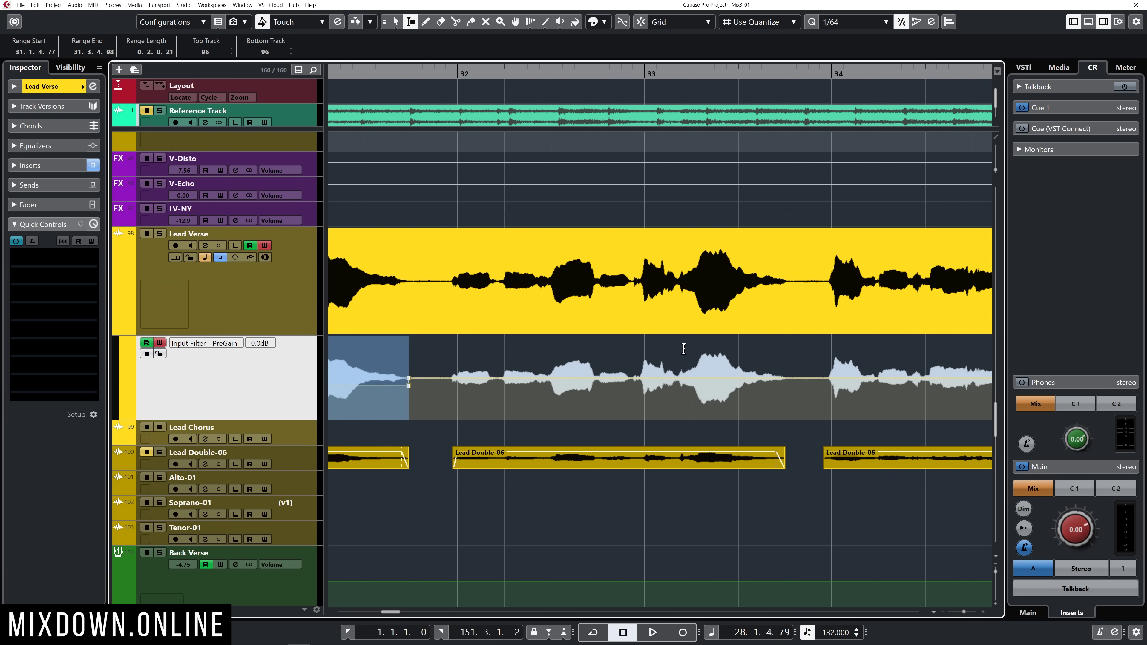
Step: Select the range 33.1.3.109 to 33.4.1.31 on the PreGain lane, slightly lower its gain and play the passage back
{"action": "left_click_drag", "start_coordinate": [678, 351], "coordinate": [756, 344]}
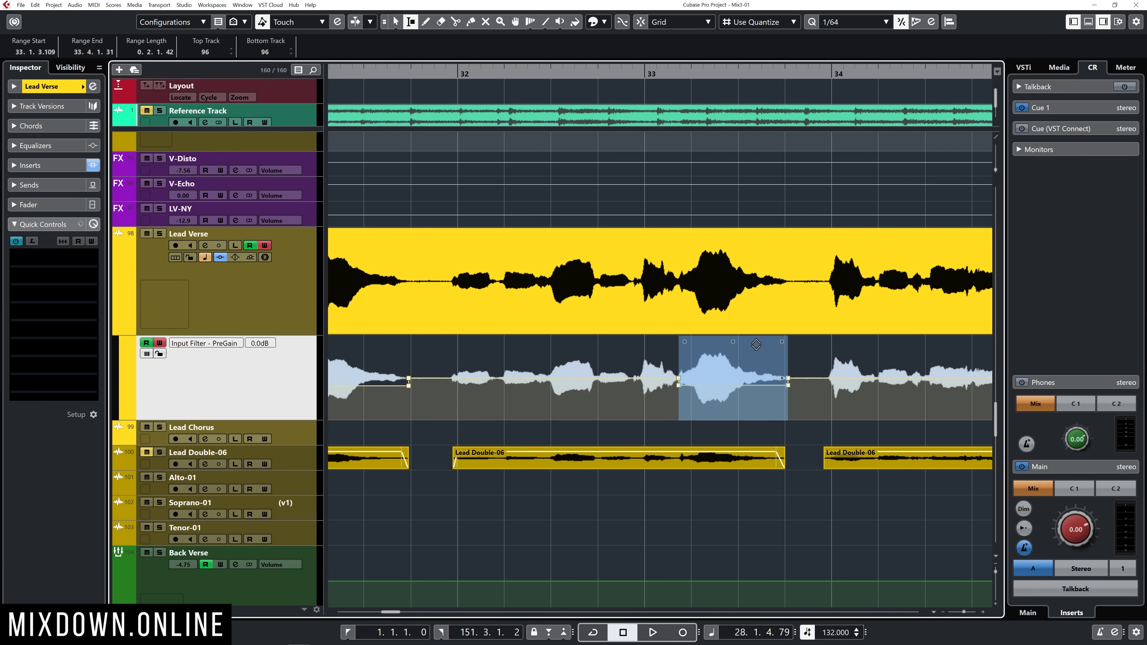
{"action": "scroll", "coordinate": [727, 357], "scroll_direction": "down", "scroll_amount": 3}
{"action": "double_click", "coordinate": [419, 75]}
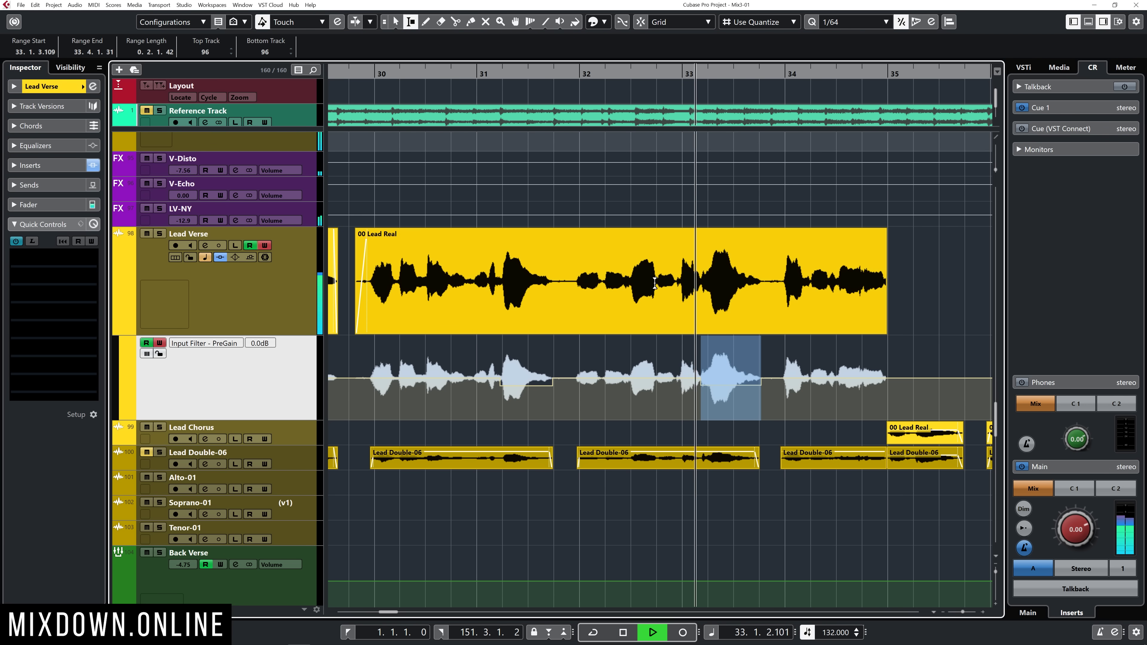
{"action": "key", "text": "space"}
{"action": "scroll", "coordinate": [723, 366], "scroll_direction": "up", "scroll_amount": 3}
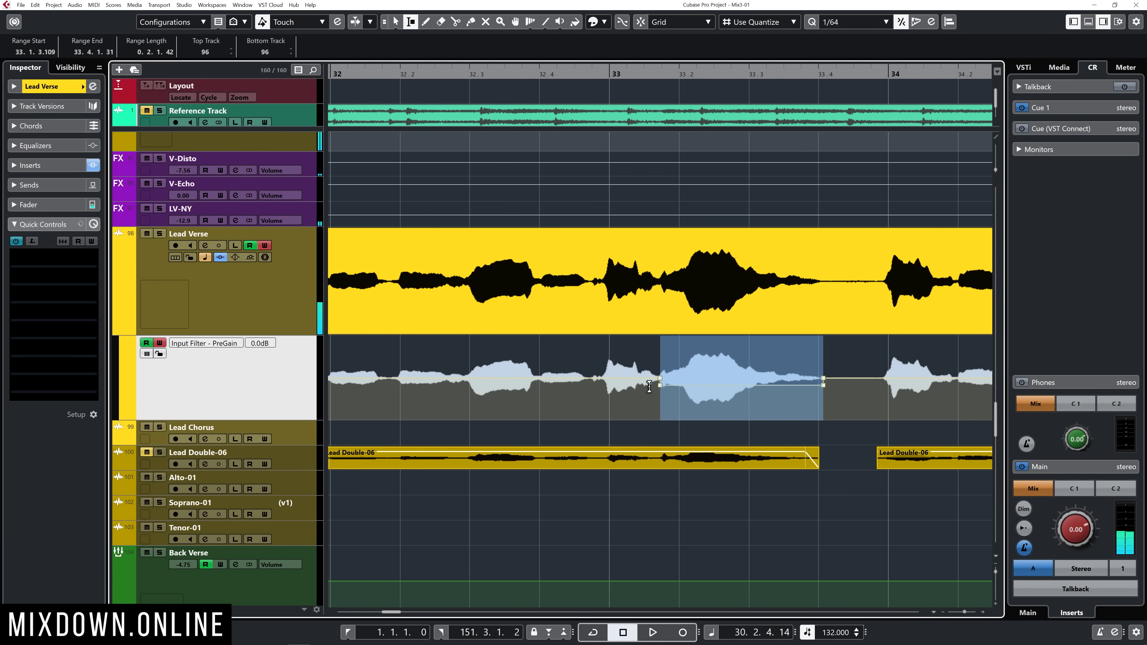
Step: Reshape the PreGain dip at bar 33 by moving its lower starting point to 33.1.4.25 at -2.5 dB, and play it back
{"action": "left_click_drag", "start_coordinate": [660, 384], "coordinate": [661, 384]}
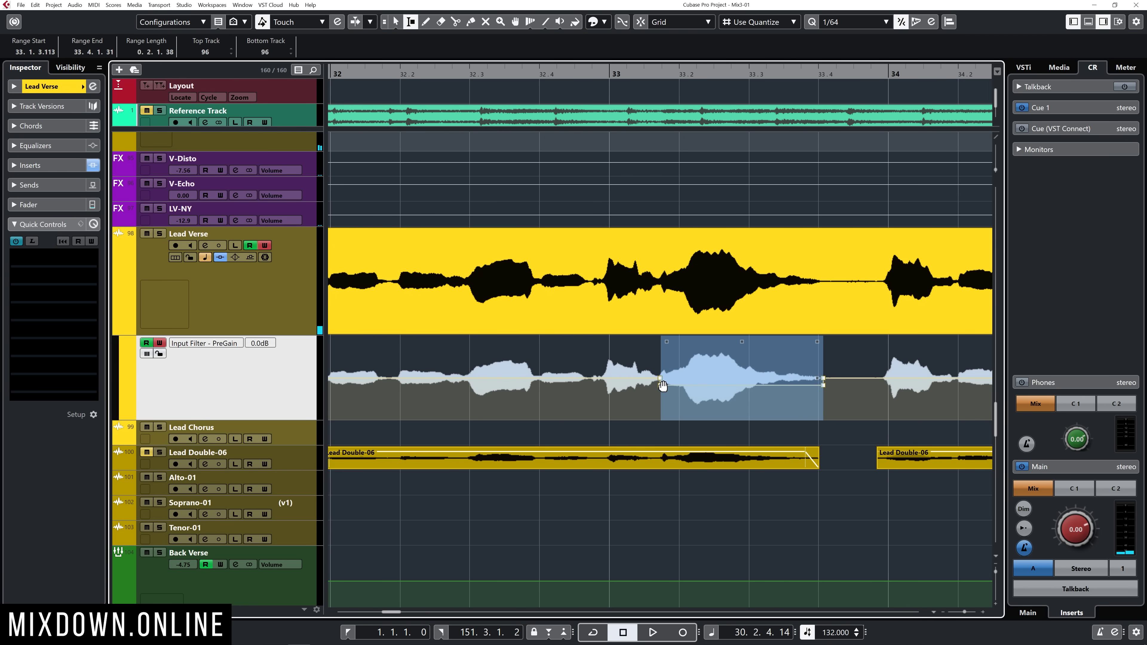
{"action": "scroll", "coordinate": [652, 370], "scroll_direction": "up", "scroll_amount": 2}
{"action": "left_click", "coordinate": [650, 359]}
{"action": "key", "text": "1"}
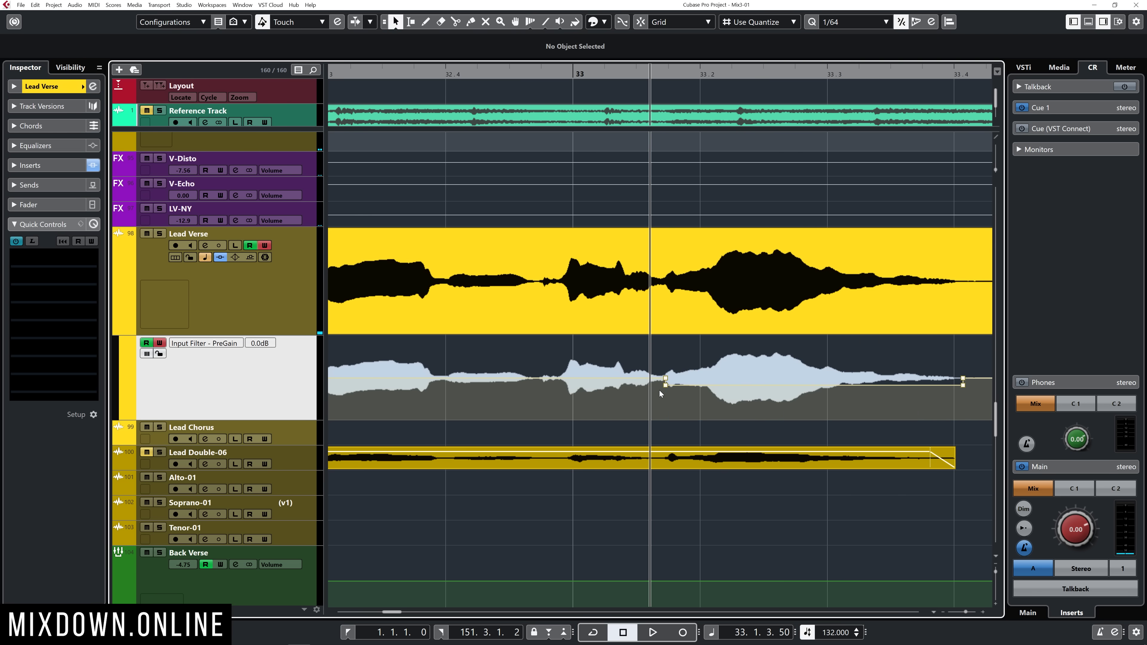
{"action": "left_click_drag", "start_coordinate": [668, 388], "coordinate": [677, 385]}
{"action": "key", "text": "space"}
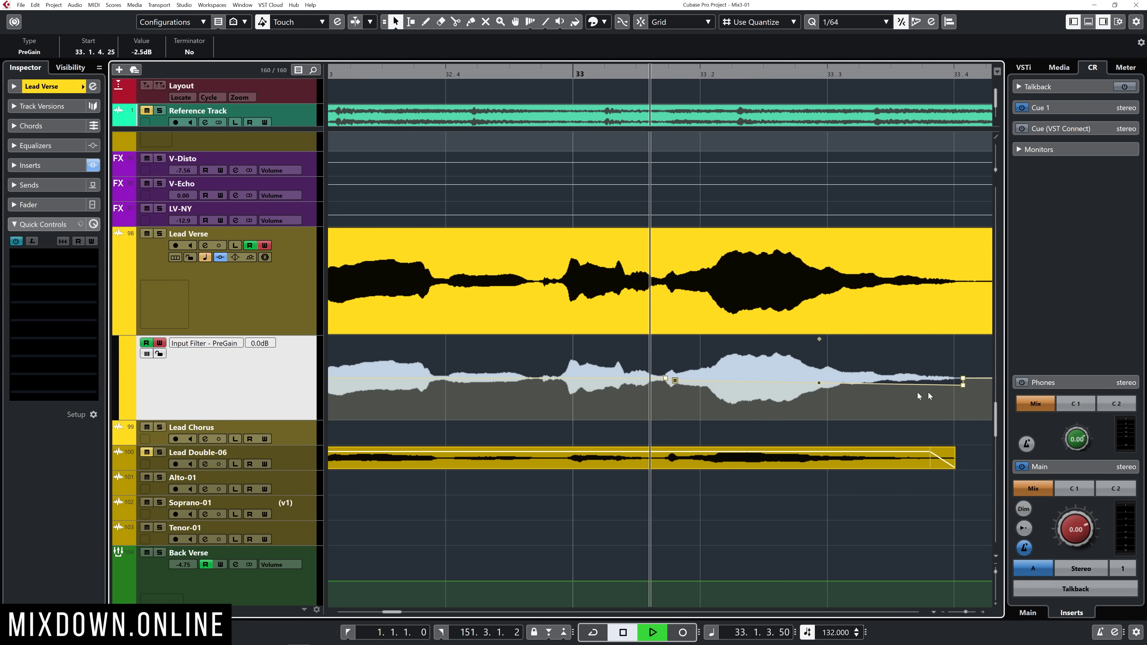
{"action": "left_click", "coordinate": [963, 385]}
{"action": "scroll", "coordinate": [706, 371], "scroll_direction": "down", "scroll_amount": 5}
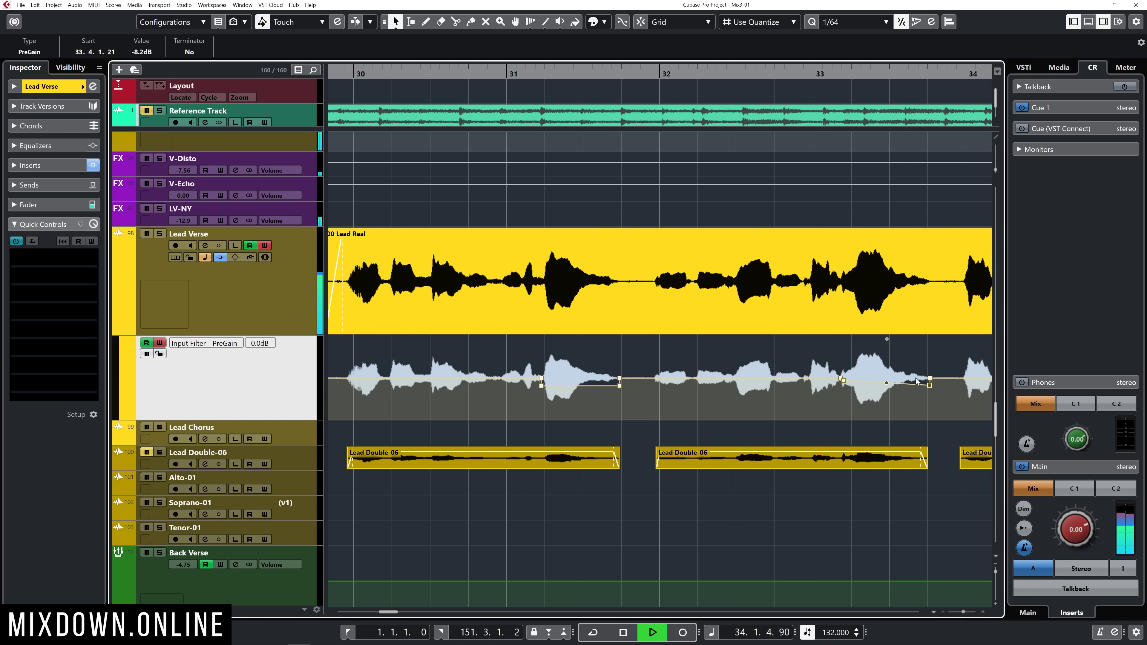
{"action": "key", "text": "space"}
Step: Select the lowered PreGain points at bar 31 and raise them to -3.9 dB
{"action": "left_click_drag", "start_coordinate": [776, 400], "coordinate": [723, 382]}
{"action": "scroll", "coordinate": [704, 382], "scroll_direction": "up", "scroll_amount": 3}
{"action": "scroll", "coordinate": [787, 401], "scroll_direction": "down", "scroll_amount": 3}
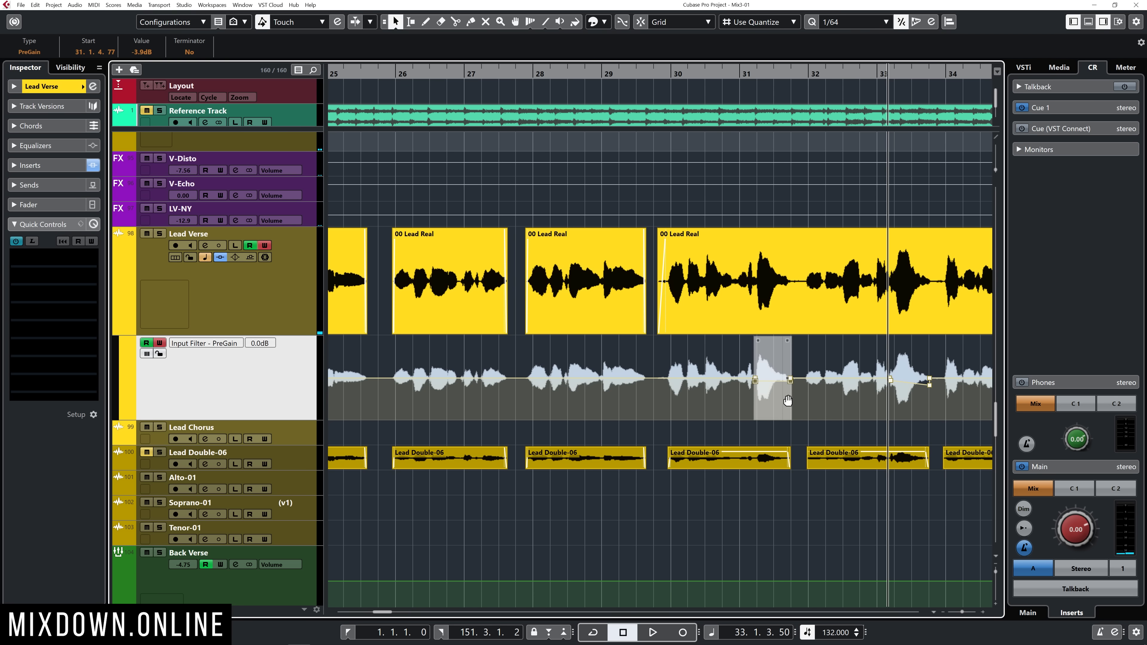
{"action": "scroll", "coordinate": [789, 400], "scroll_direction": "right", "scroll_amount": 4}
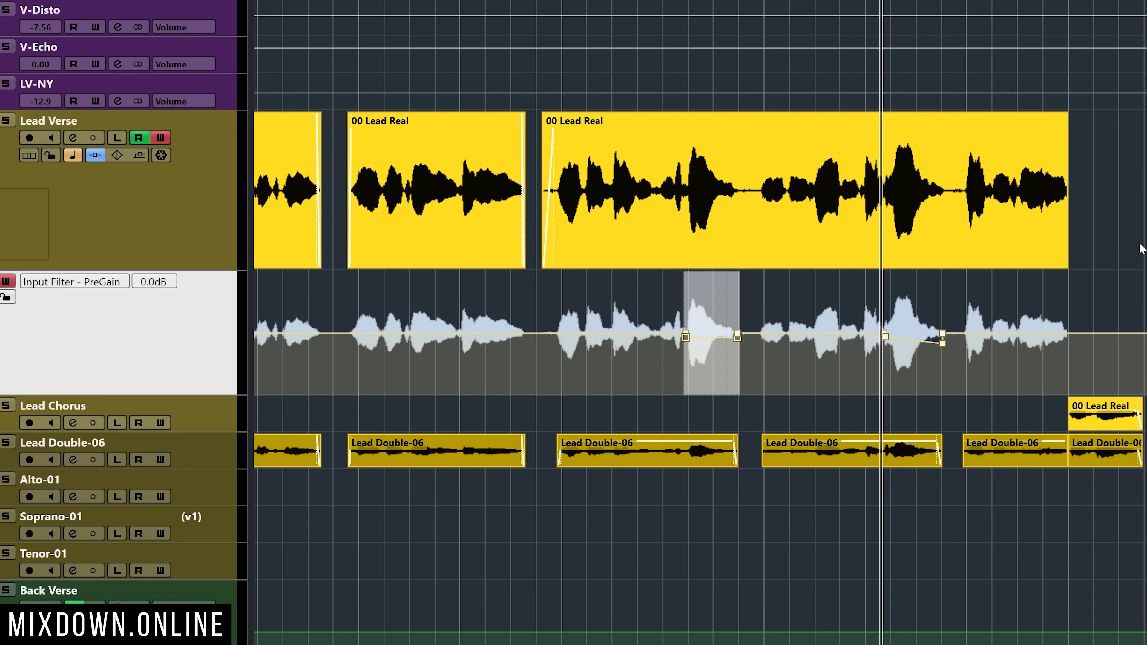
Step: Set MPD218 as MIDI input and output for Track Quick Controls, and learn its knobs for QuickControl 1 to 3
{"action": "key", "text": "ctrl+alt+s"}
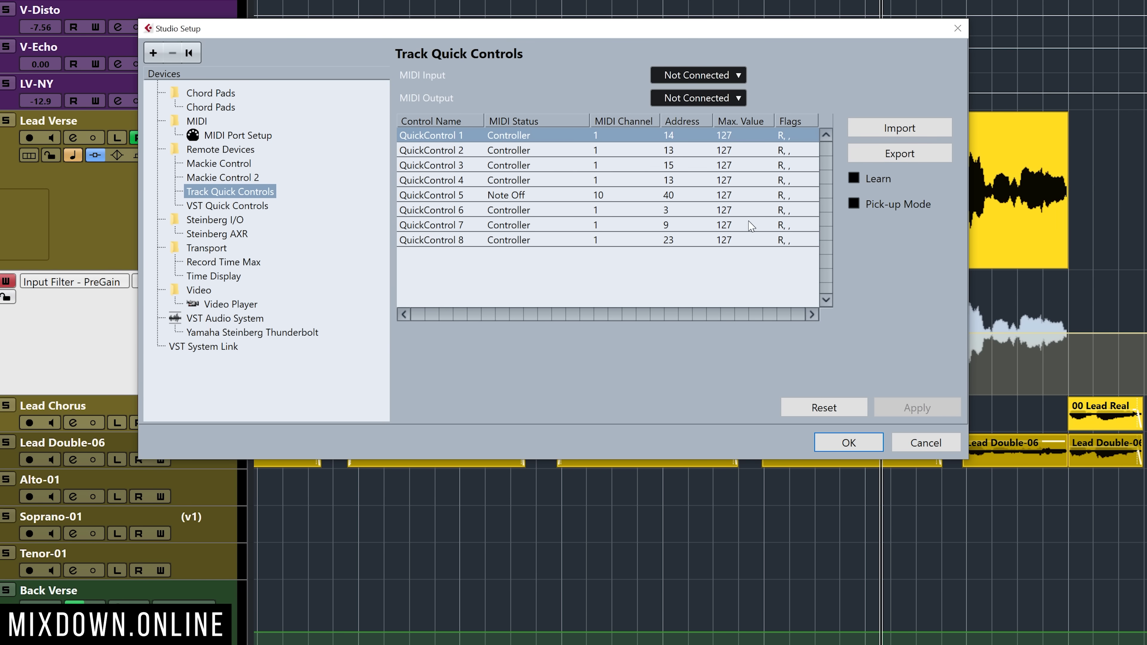
{"action": "left_click", "coordinate": [704, 76]}
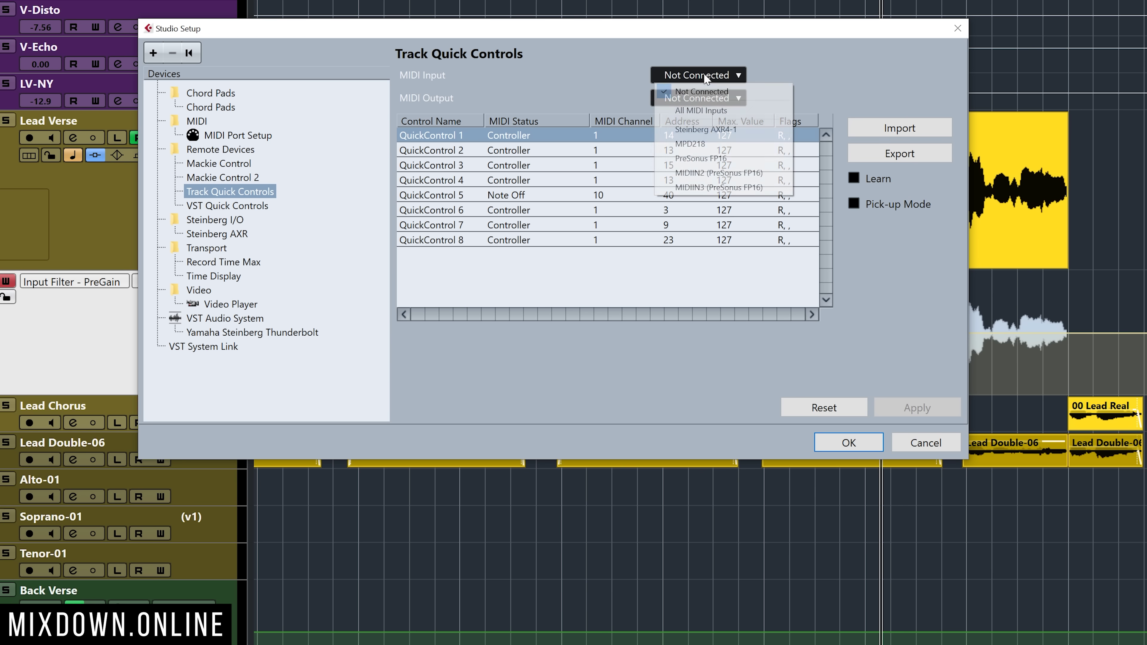
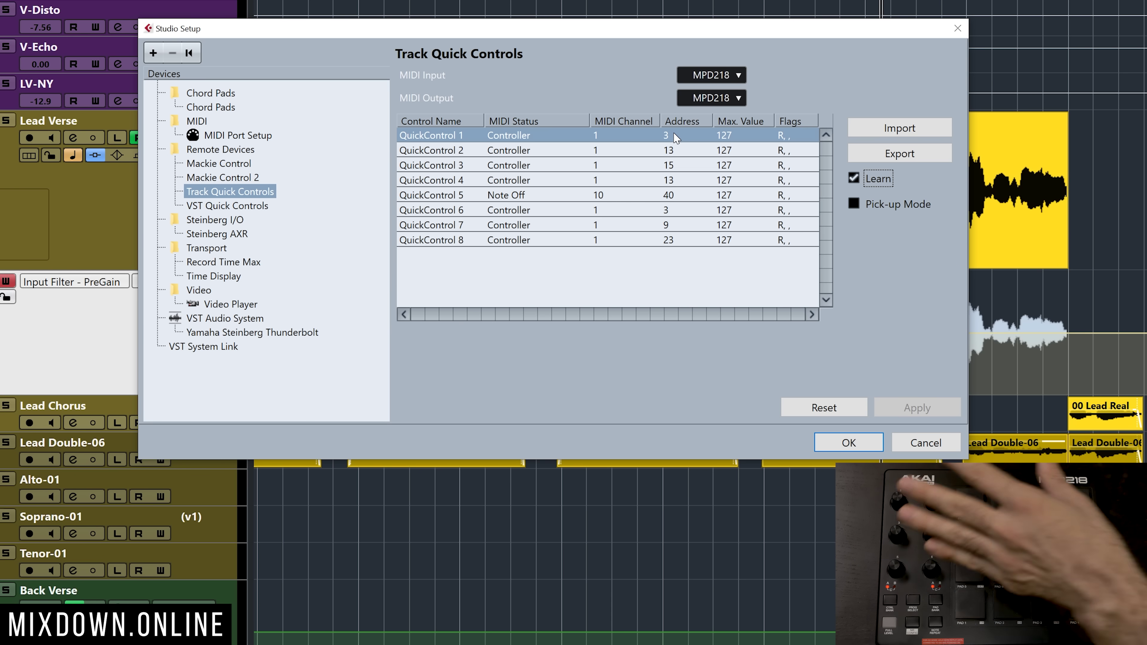
{"action": "left_click", "coordinate": [435, 154]}
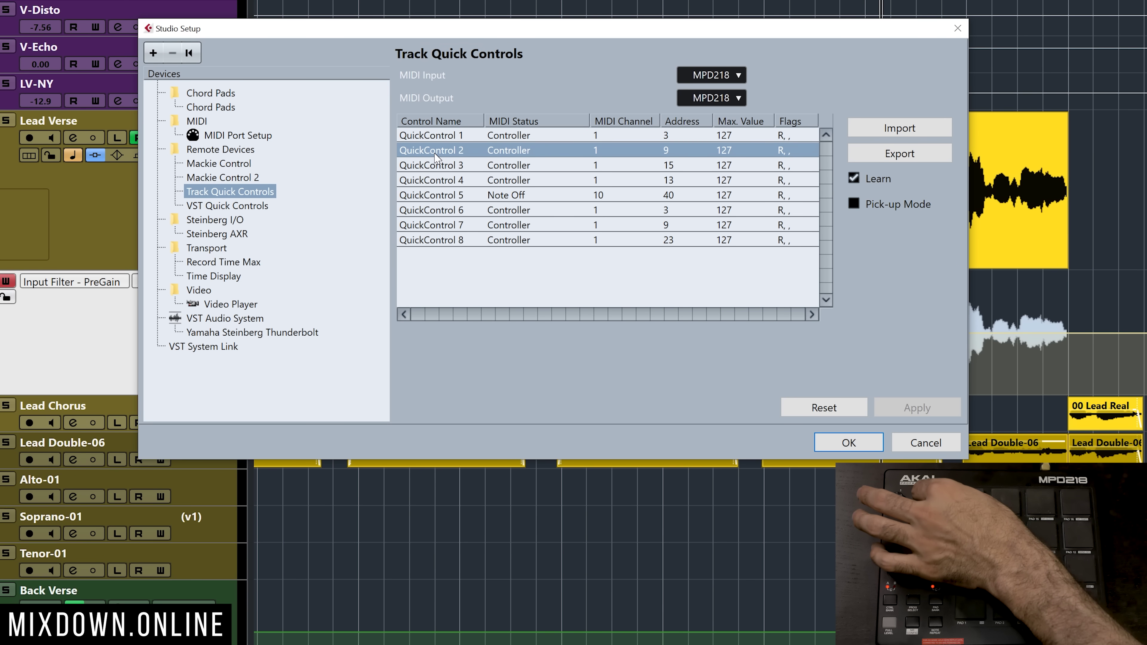
{"action": "left_click", "coordinate": [434, 166]}
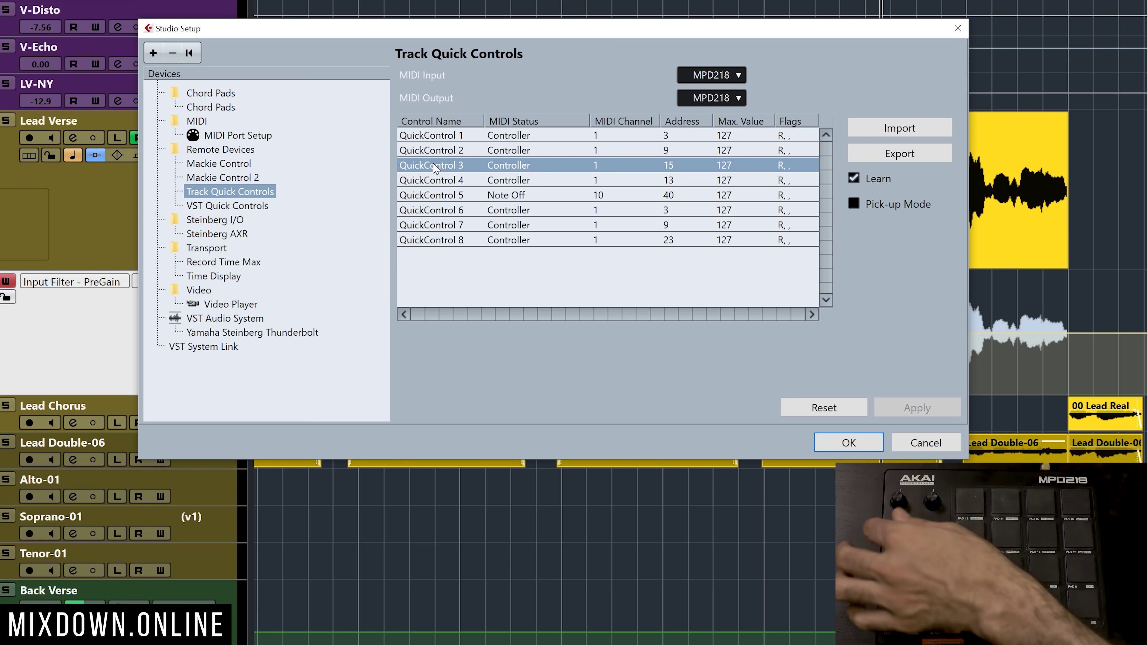
Step: Learn further MPD218 knobs for QuickControl 4 to 6, and toggle Pick-up Mode before confirming the Studio Setup
{"action": "left_click", "coordinate": [438, 180]}
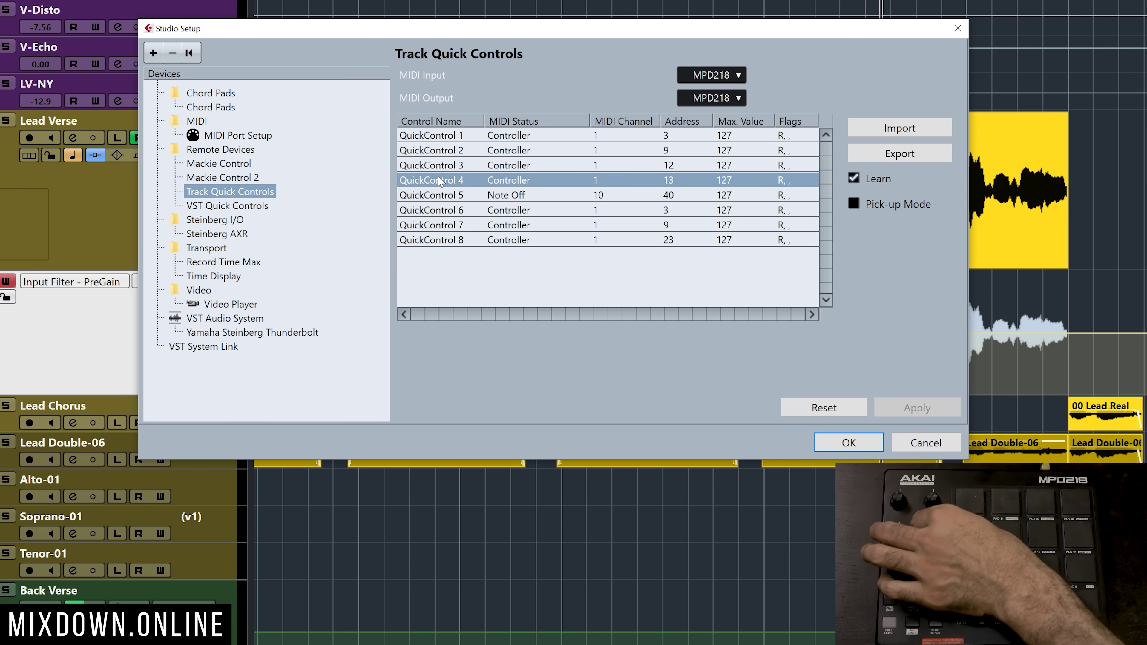
{"action": "left_click", "coordinate": [438, 195]}
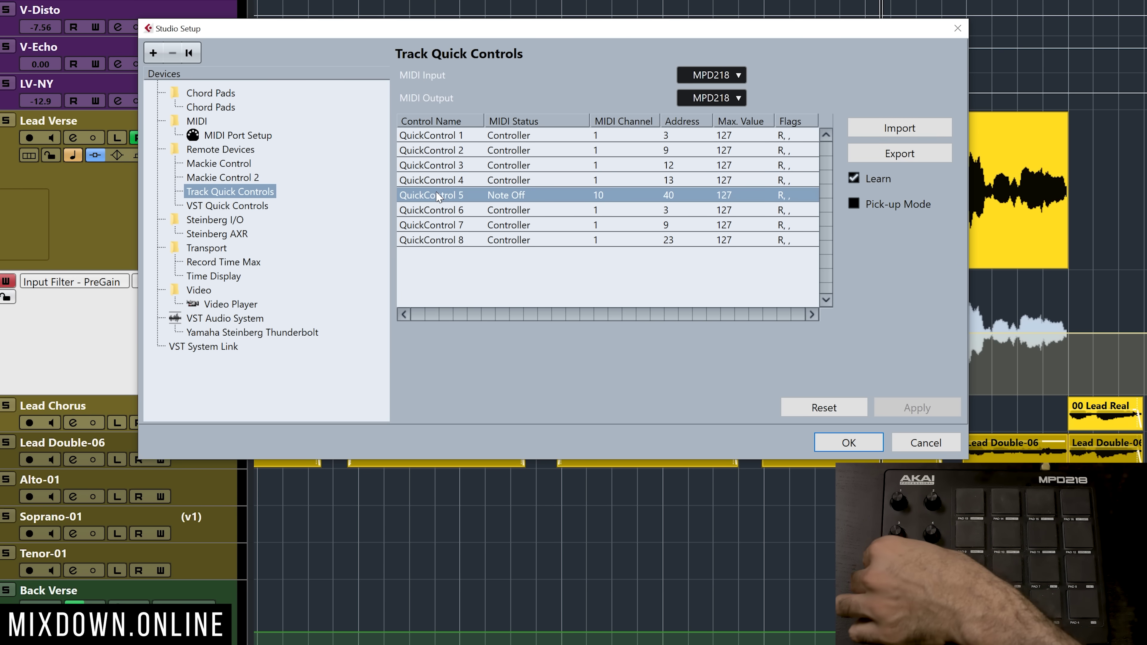
{"action": "left_click", "coordinate": [442, 211]}
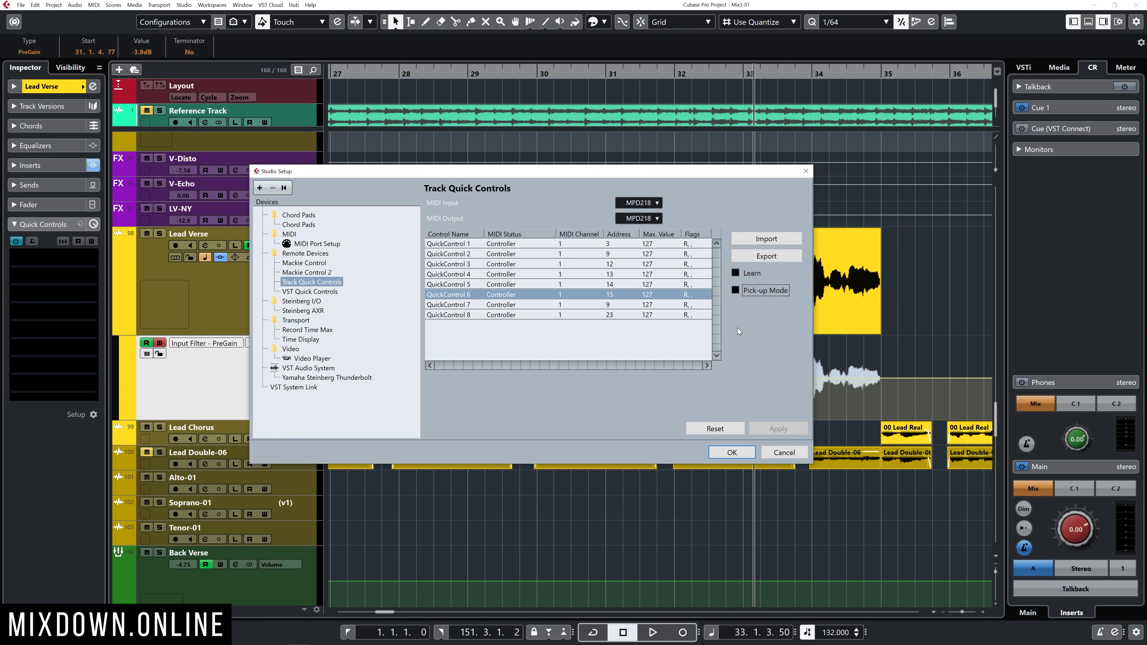
{"action": "left_click", "coordinate": [735, 291]}
{"action": "left_click", "coordinate": [732, 452]}
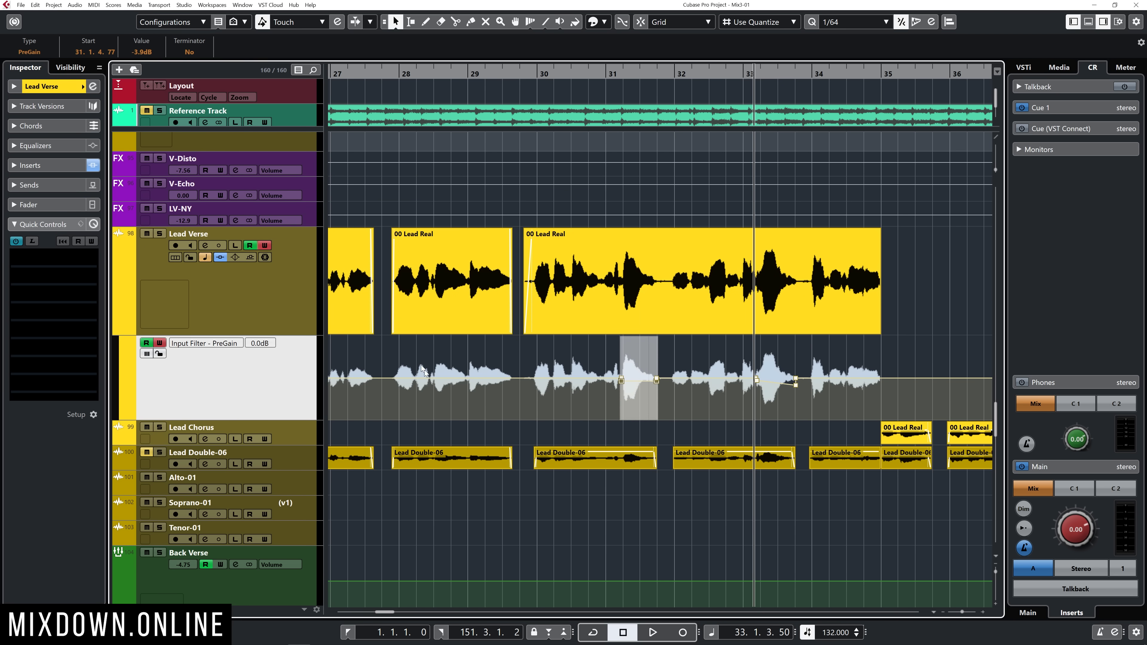
Step: Select the Lead Verse track, check that Quick Controls is enabled among its Inspector sections, and expand that section
{"action": "left_click", "coordinate": [260, 326]}
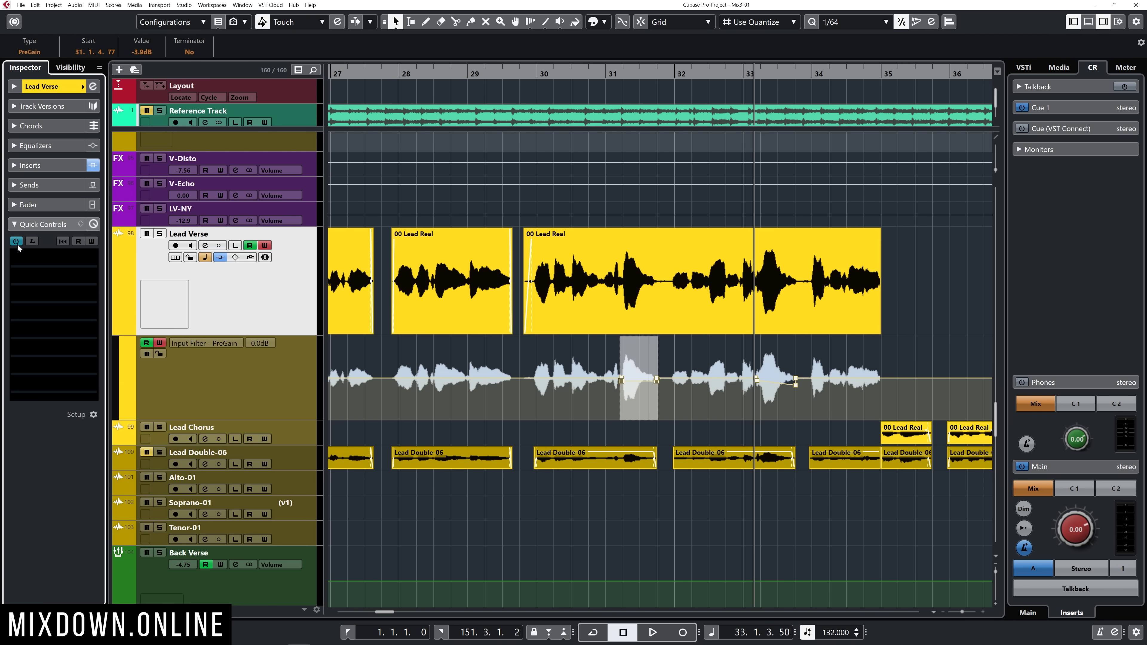
{"action": "left_click", "coordinate": [52, 225]}
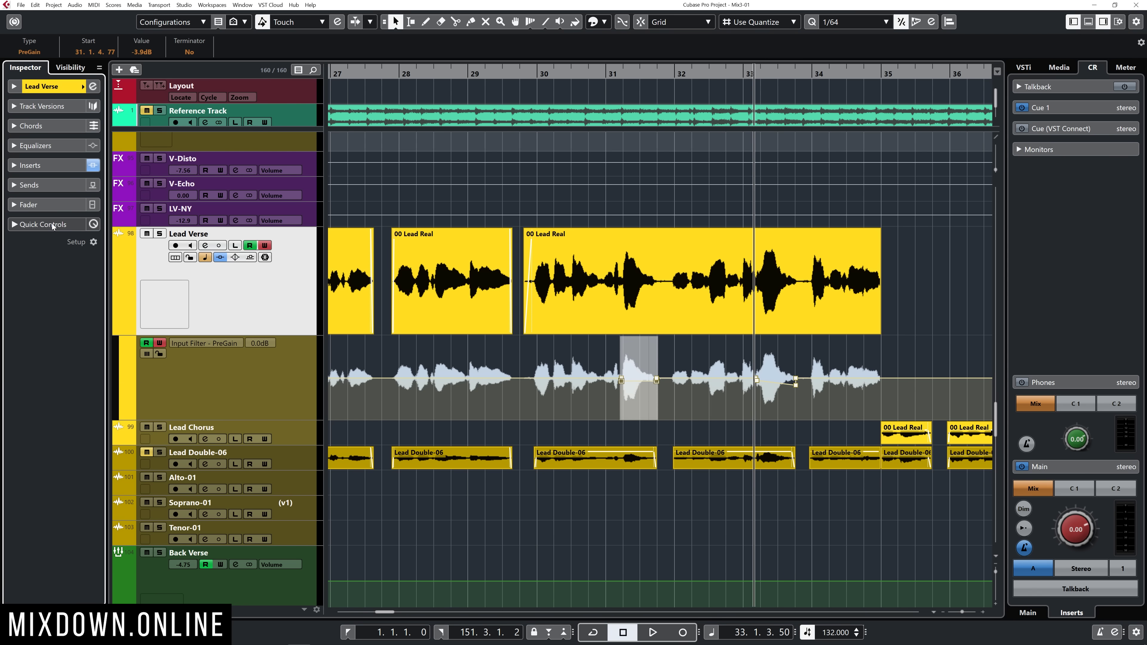
{"action": "left_click", "coordinate": [52, 224]}
{"action": "left_click", "coordinate": [52, 224]}
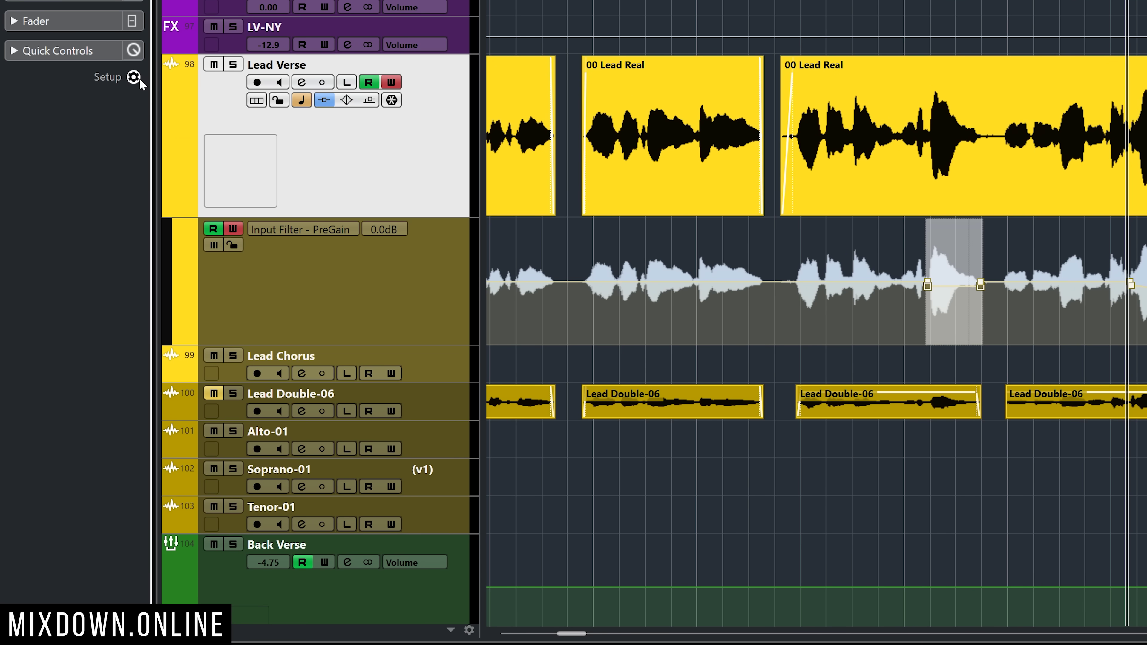
{"action": "left_click", "coordinate": [140, 82]}
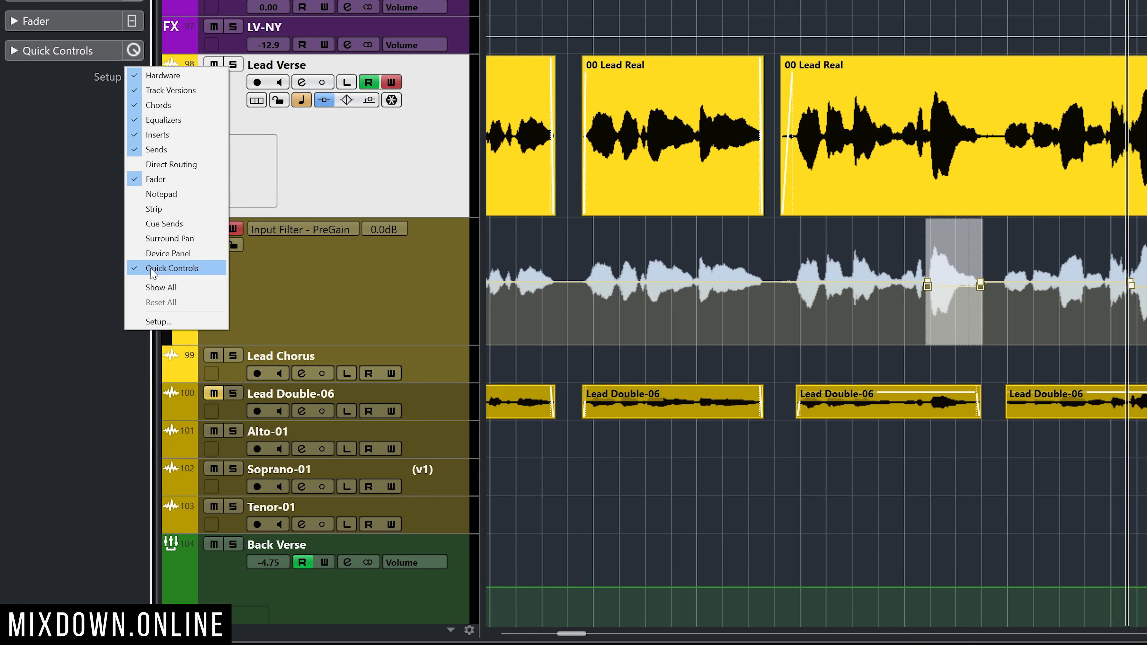
{"action": "left_click", "coordinate": [53, 55]}
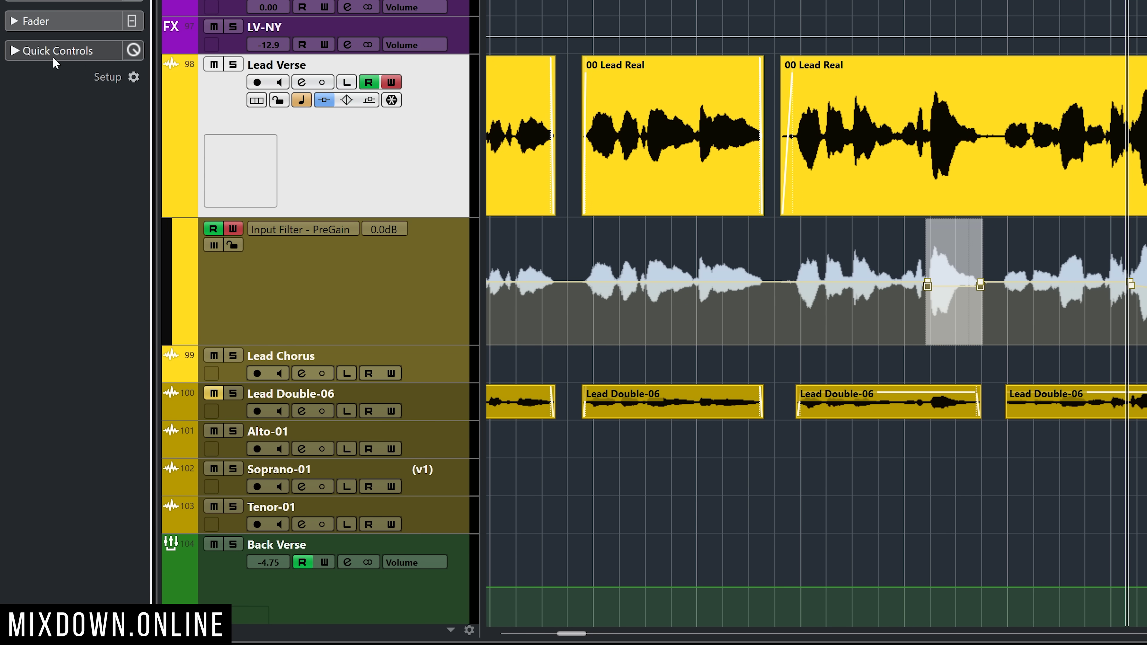
{"action": "left_click", "coordinate": [53, 59]}
{"action": "left_click", "coordinate": [53, 58]}
{"action": "left_click", "coordinate": [52, 55]}
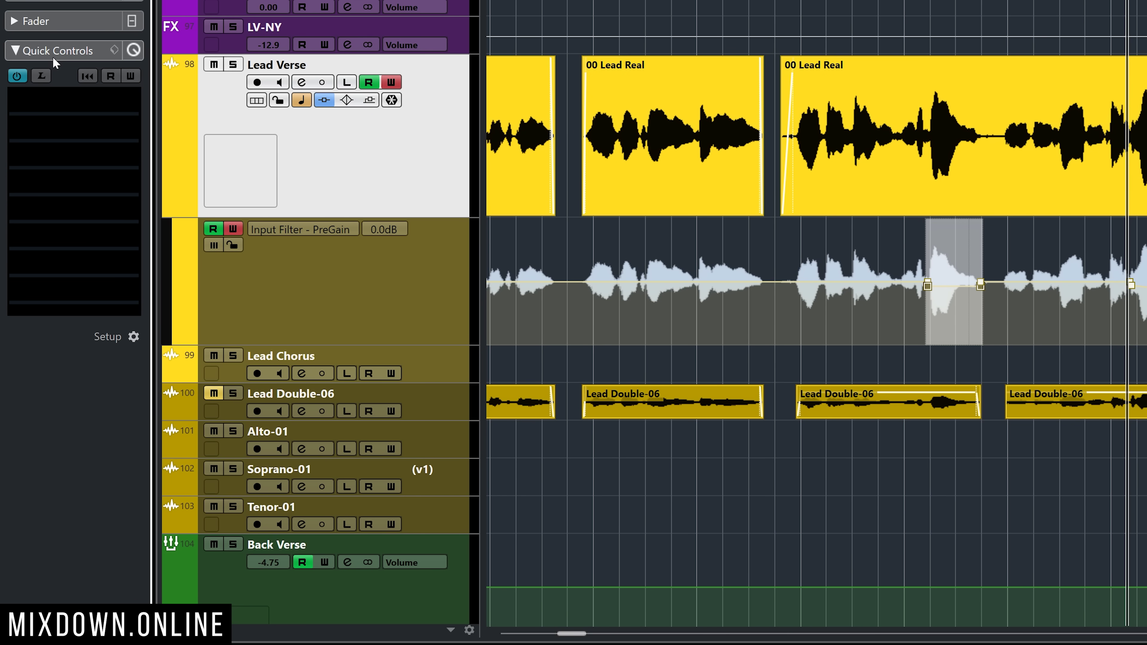
Step: Assign Input Filter PreGain to Lead Verse's first quick control and Volume to the second
{"action": "left_click", "coordinate": [64, 102]}
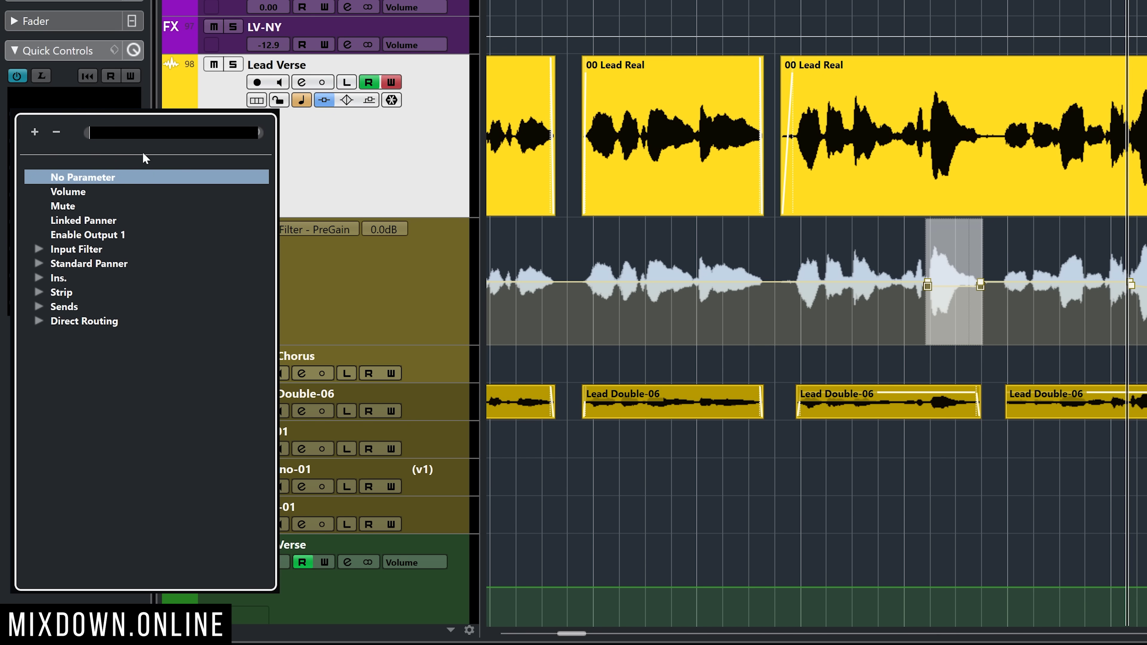
{"action": "left_click", "coordinate": [38, 250]}
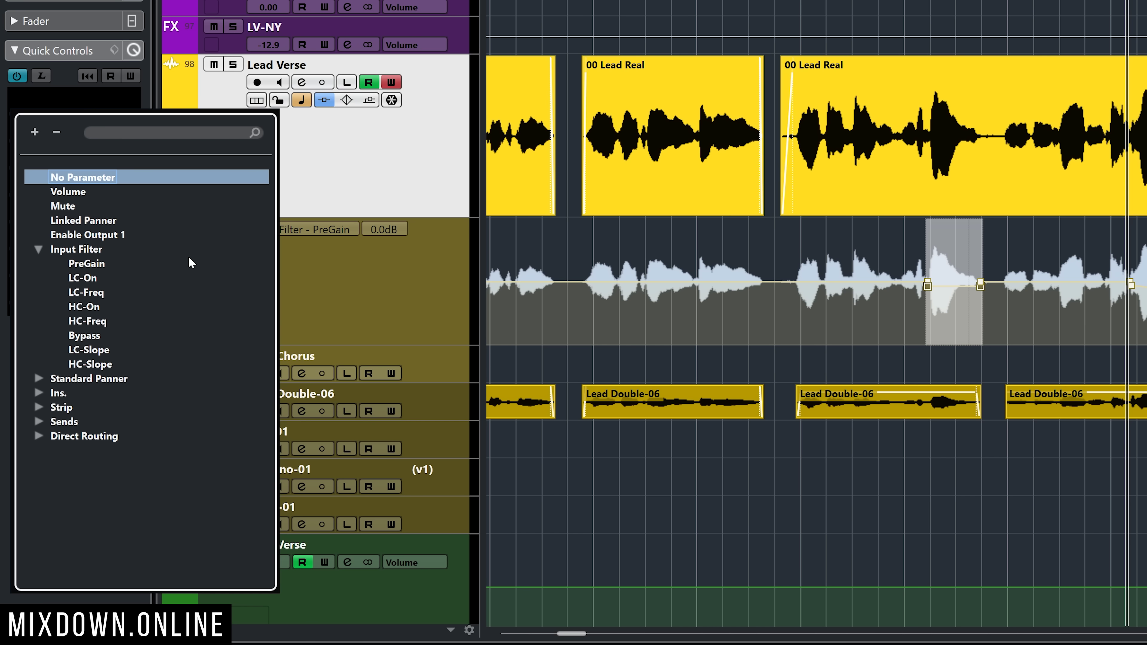
{"action": "left_click", "coordinate": [86, 264]}
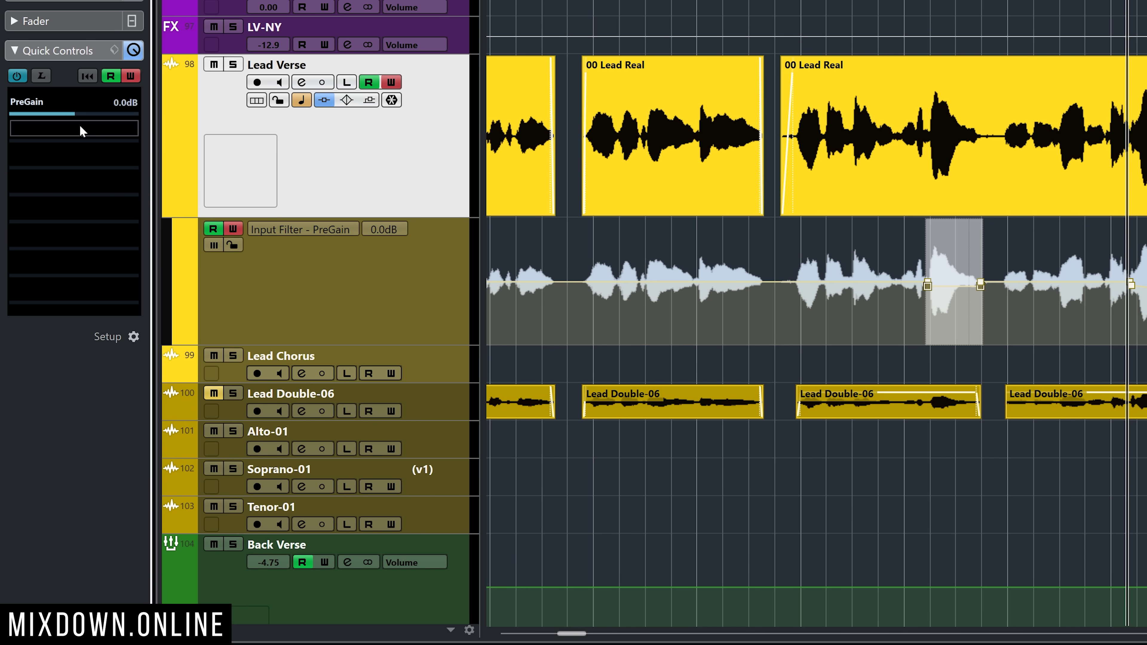
{"action": "left_click", "coordinate": [82, 129]}
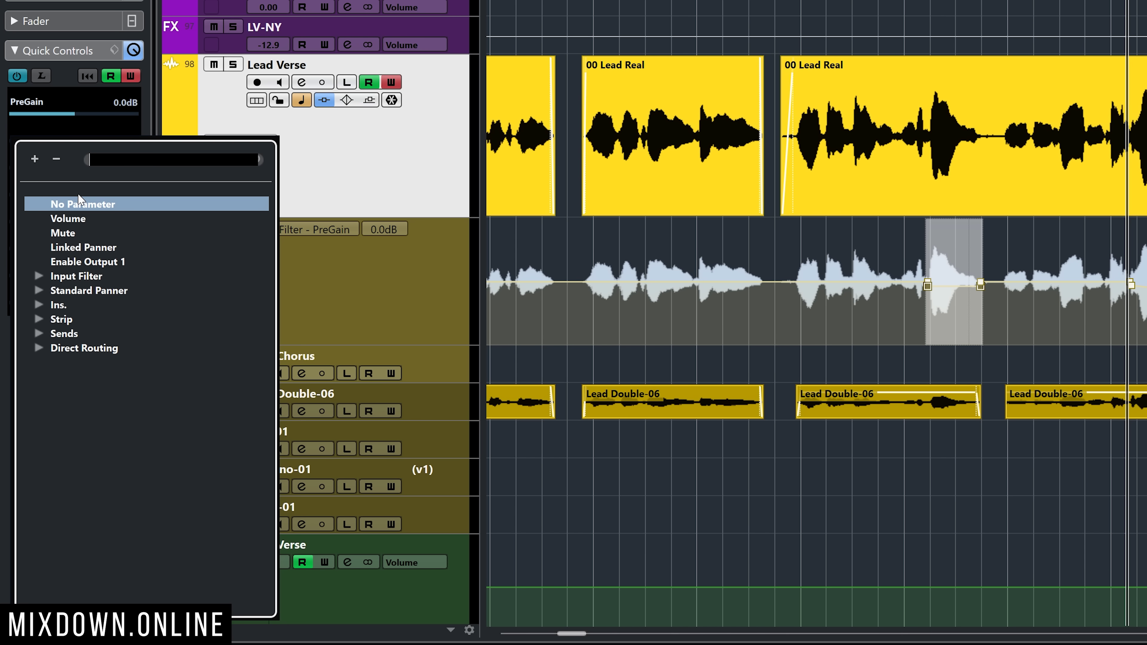
{"action": "left_click", "coordinate": [81, 219]}
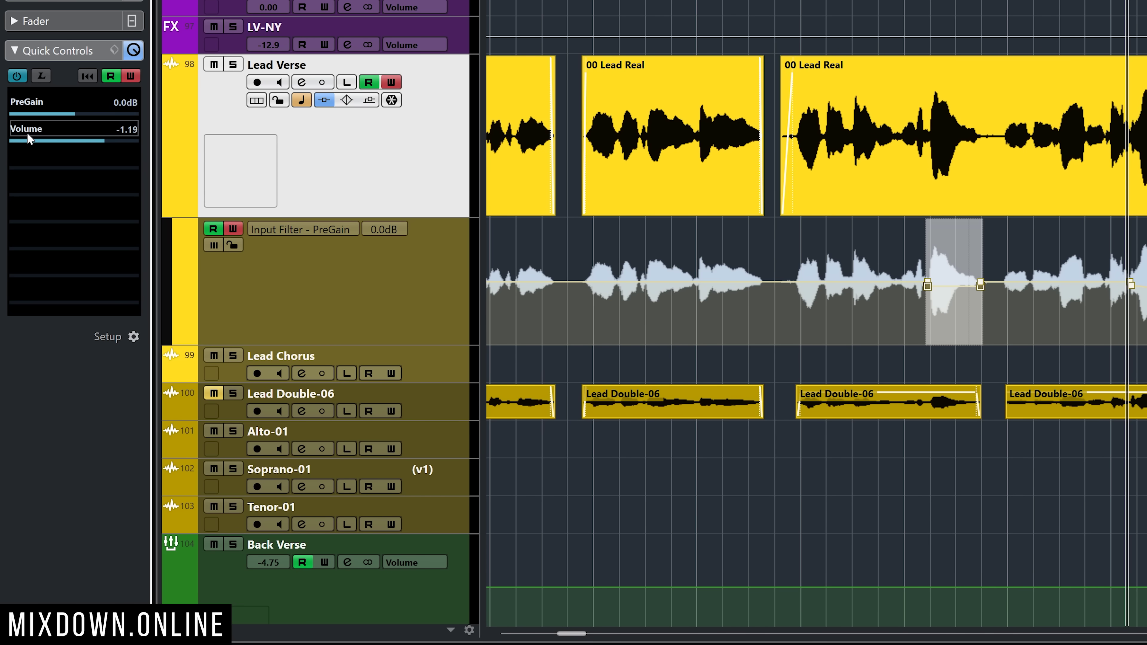
Step: Review the second quick control's parameter choices and test the mapped knobs with the Lead Verse channel settings open
{"action": "left_click", "coordinate": [28, 136]}
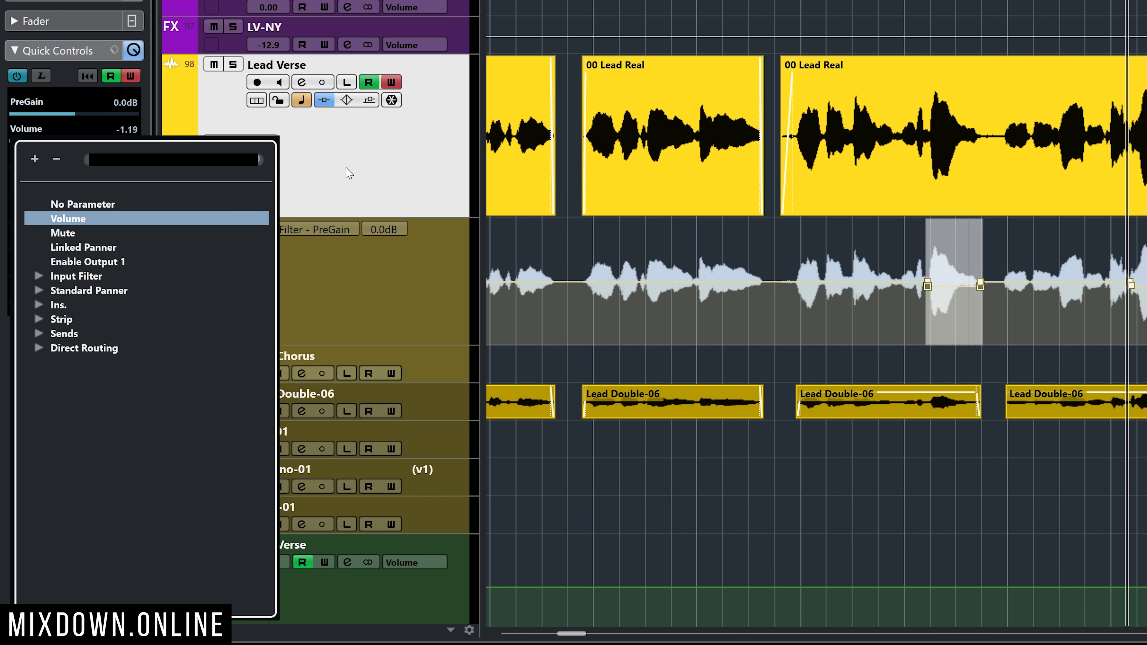
{"action": "left_click", "coordinate": [19, 107]}
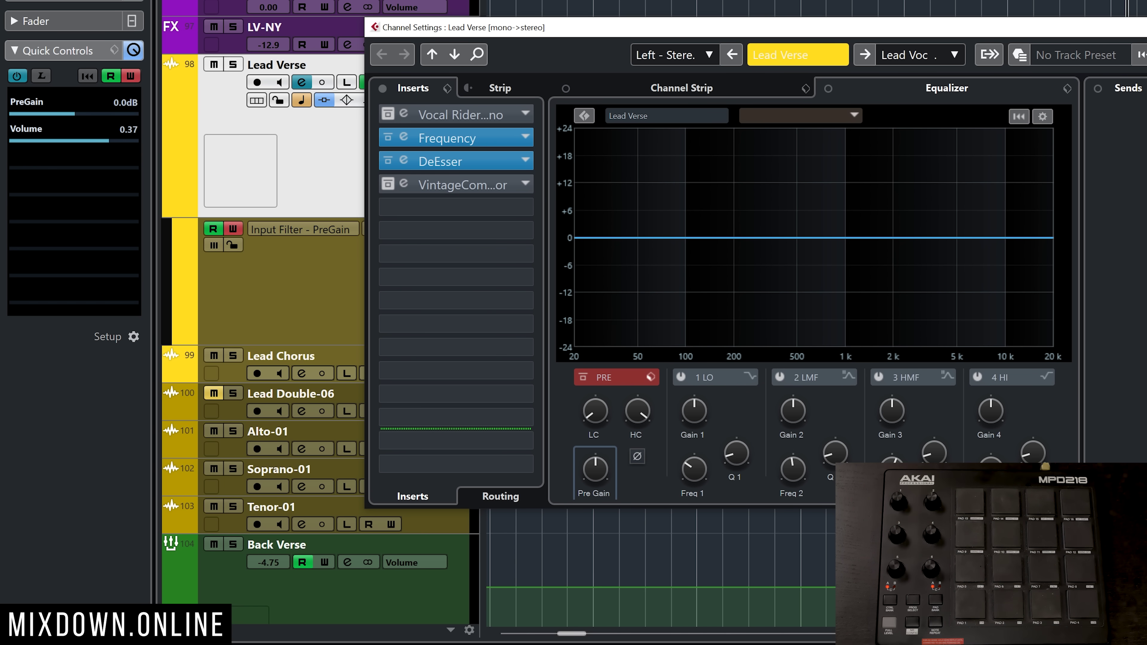
{"action": "key", "text": "Escape"}
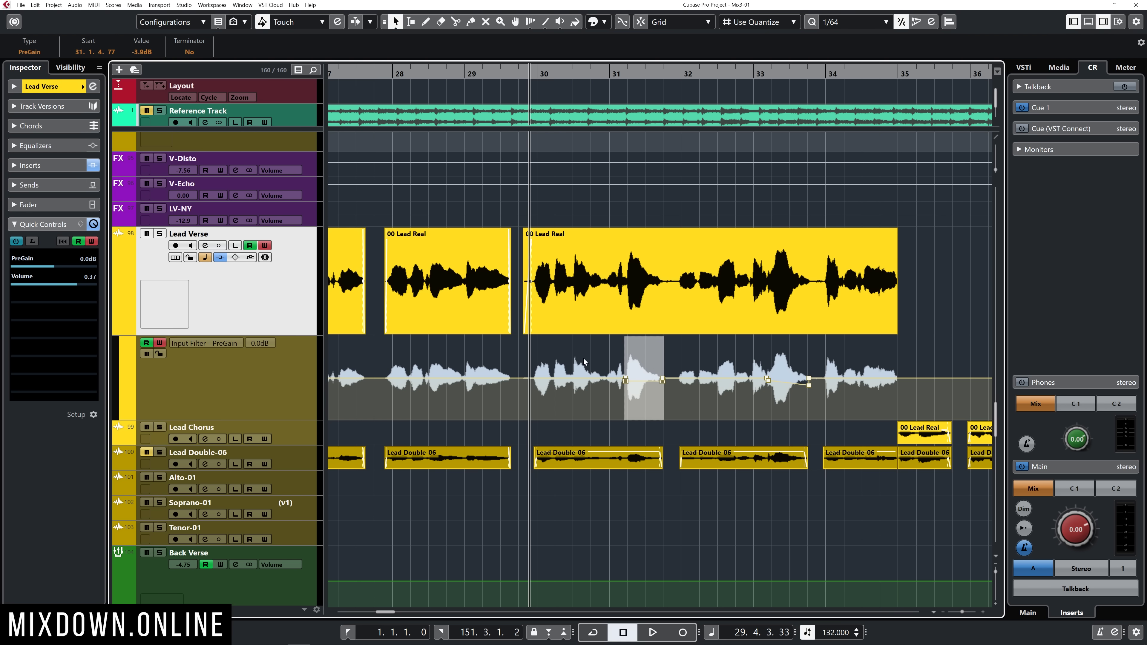
Step: Delete the PreGain automation points around bars 31 and 33 on the Lead Verse lane
{"action": "key", "text": "Delete"}
{"action": "left_click", "coordinate": [889, 411]}
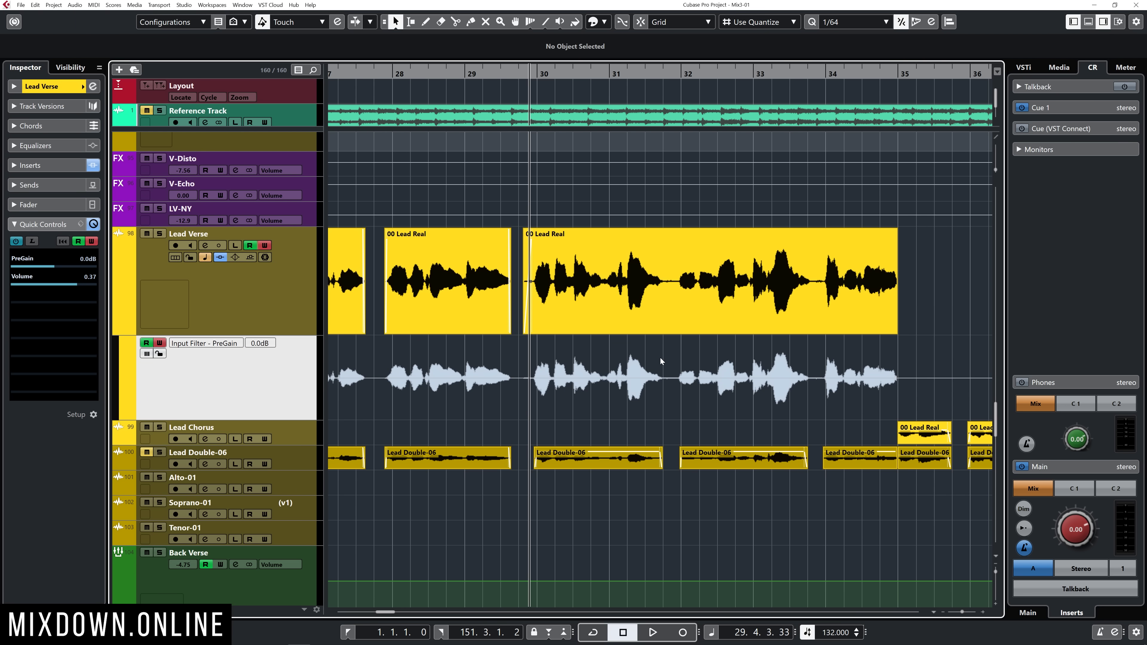
Step: Record new PreGain moves over the loud sections with the mapped knob during playback, and turn off Lead Verse's automation read
{"action": "key", "text": "space"}
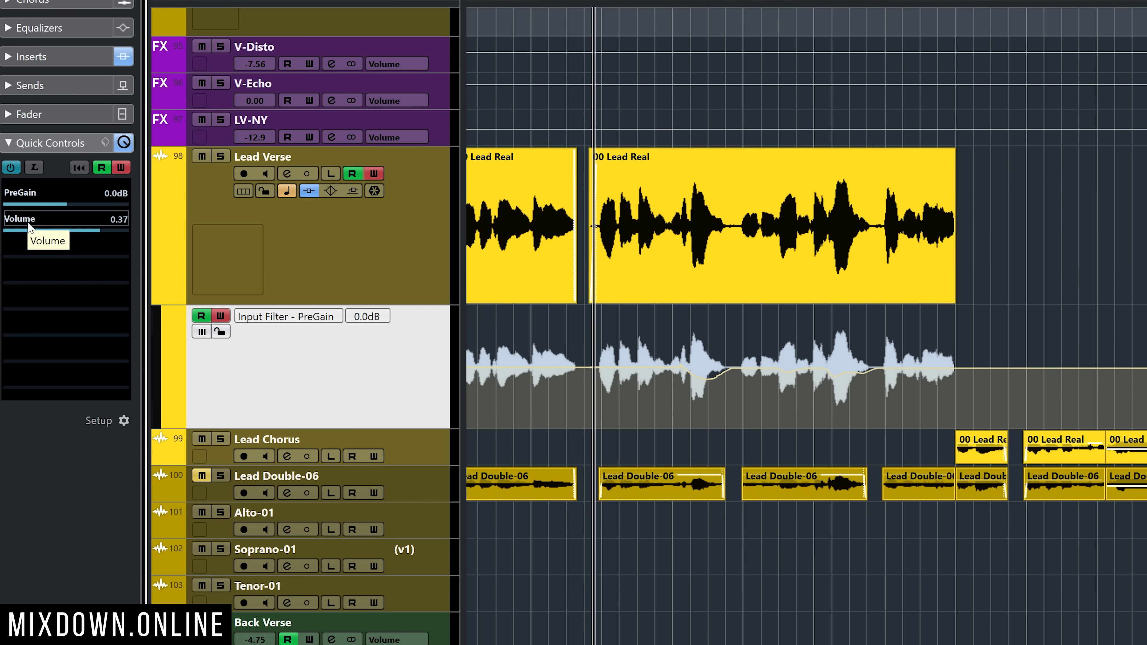
{"action": "left_click", "coordinate": [102, 168]}
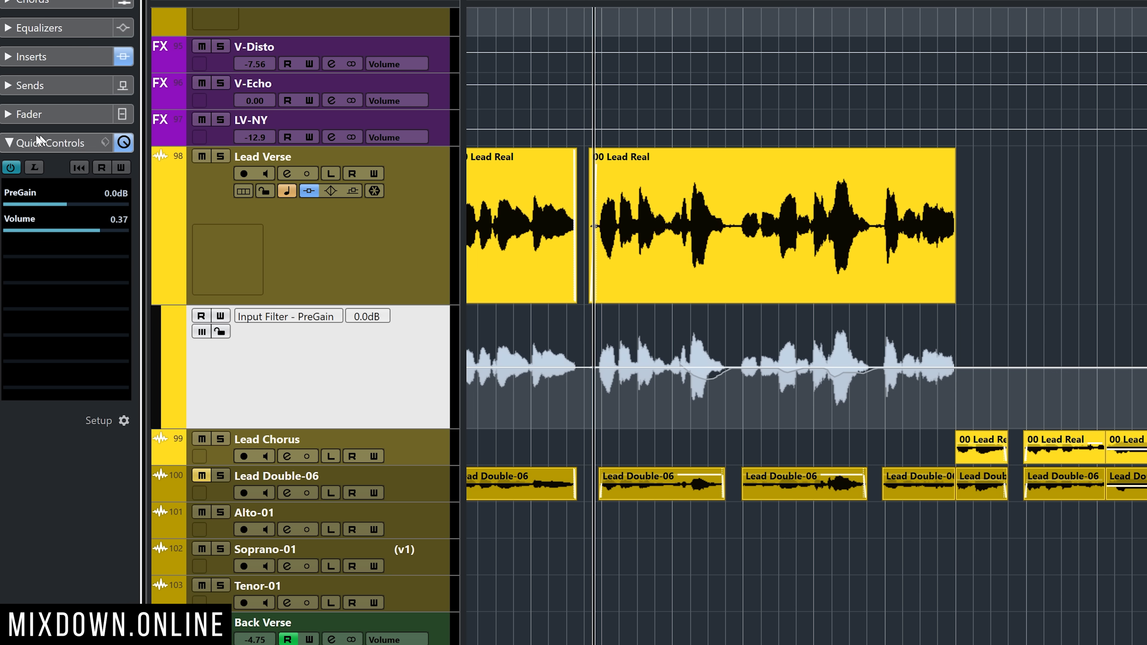
Step: Save Lead Verse's current quick control assignments as a preset named PRE GAIN/FADER
{"action": "left_click", "coordinate": [106, 143]}
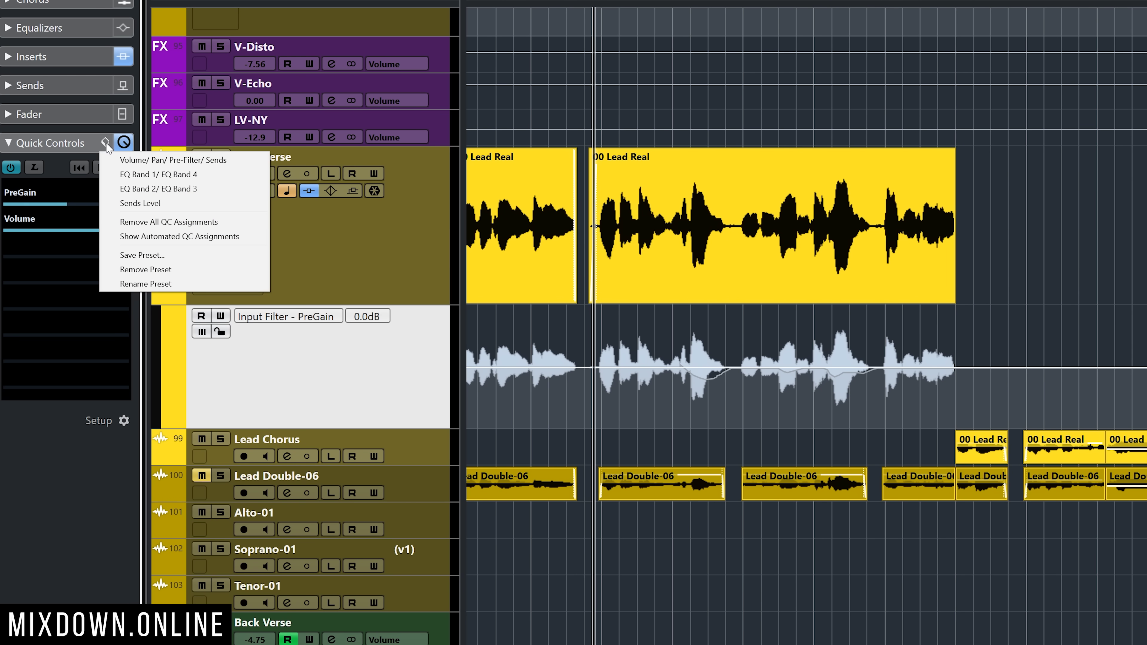
{"action": "left_click", "coordinate": [142, 255]}
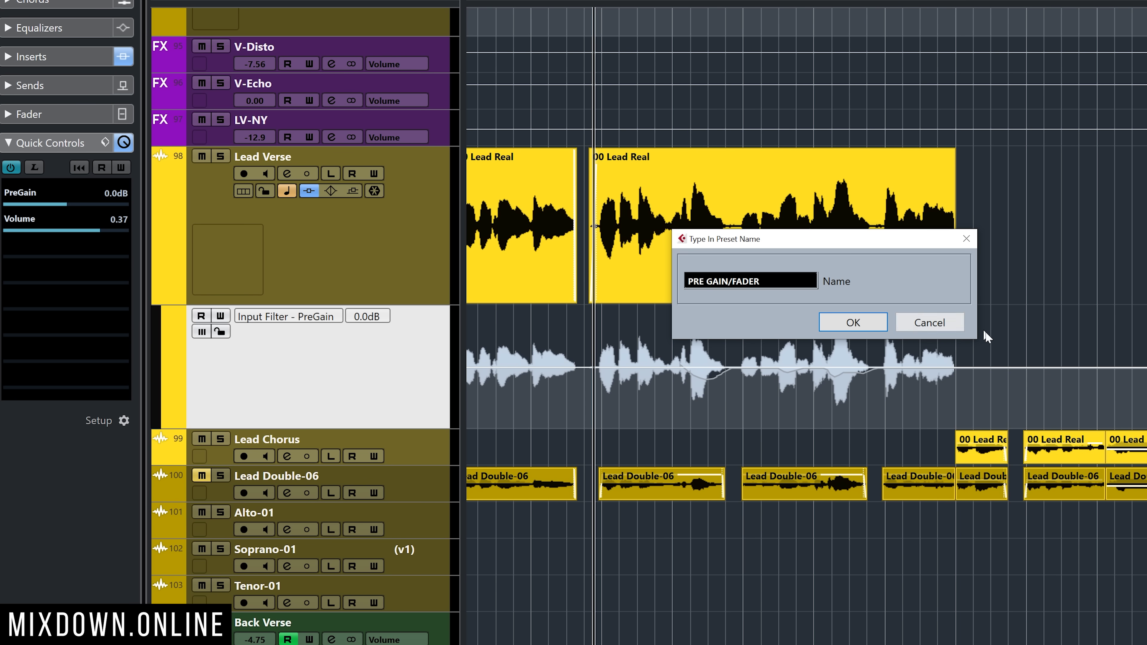
{"action": "left_click", "coordinate": [853, 322]}
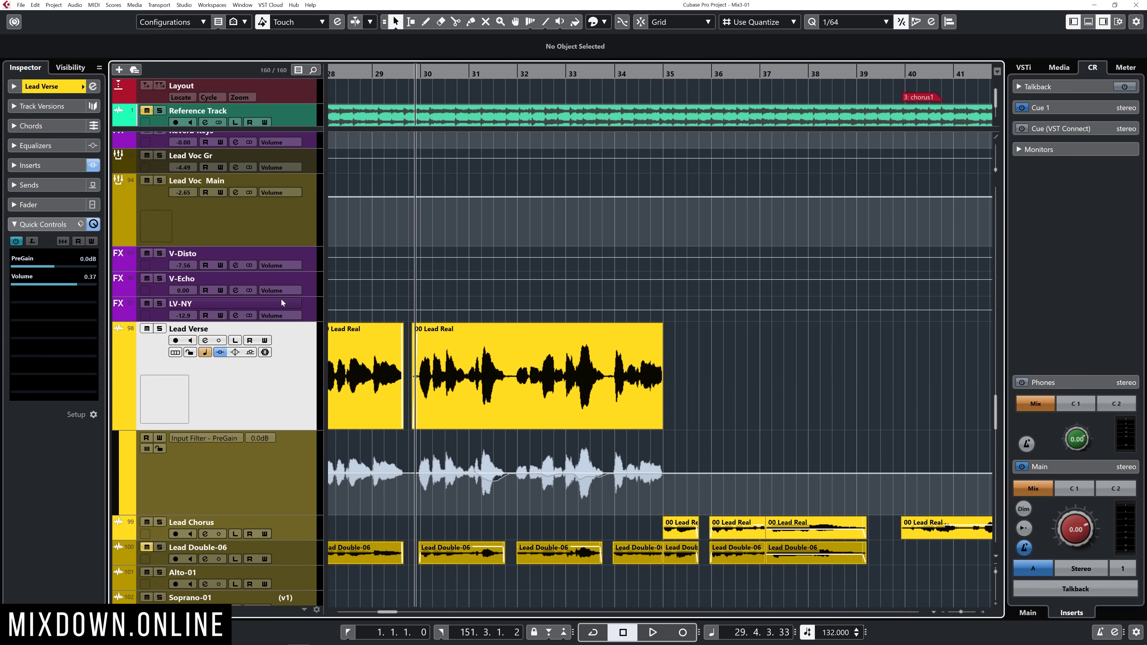
Step: Load the PRE GAIN/FADER quick control preset on the Back Verse group track and show its channel fader to test the mapped knobs
{"action": "scroll", "coordinate": [248, 373], "scroll_direction": "down", "scroll_amount": 5}
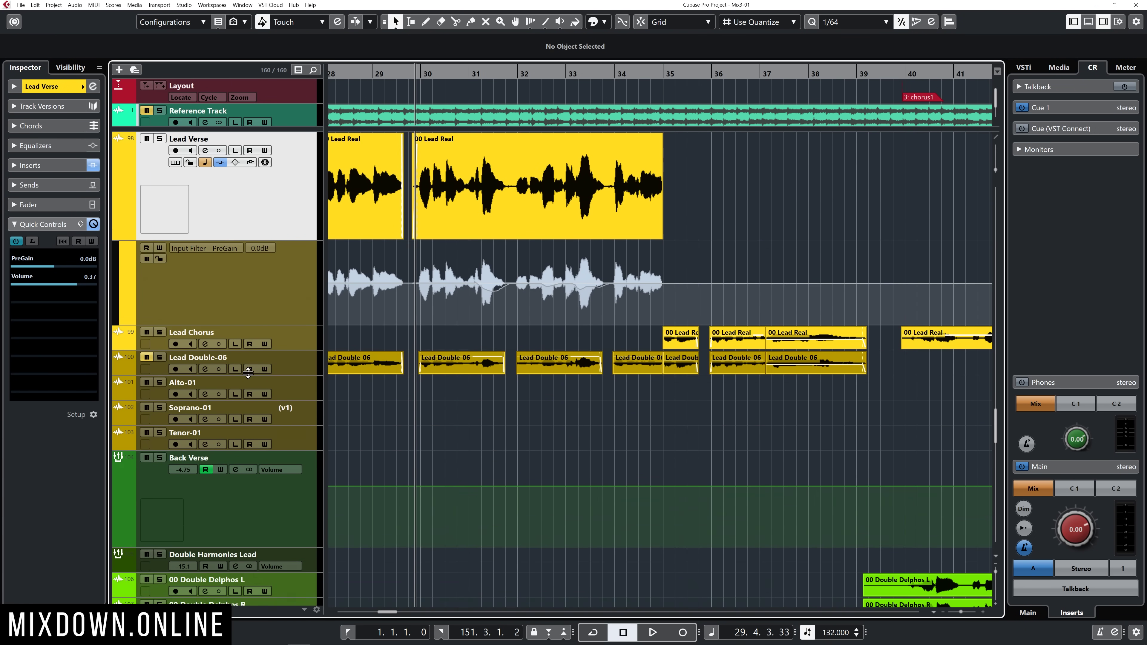
{"action": "left_click", "coordinate": [314, 499]}
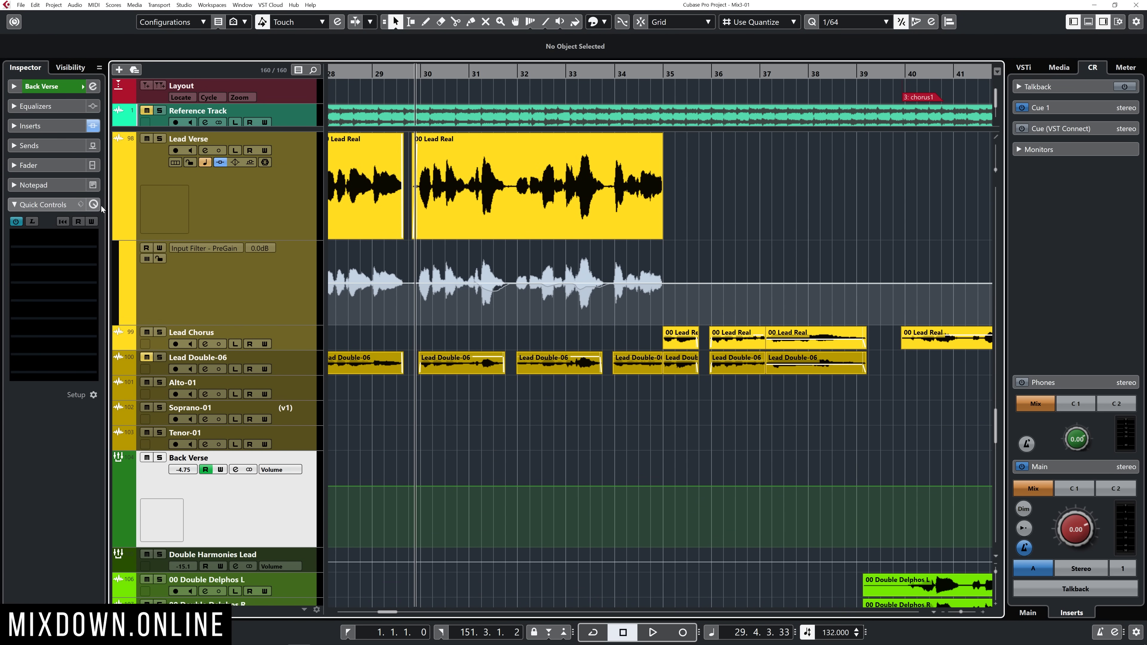
{"action": "left_click", "coordinate": [82, 206]}
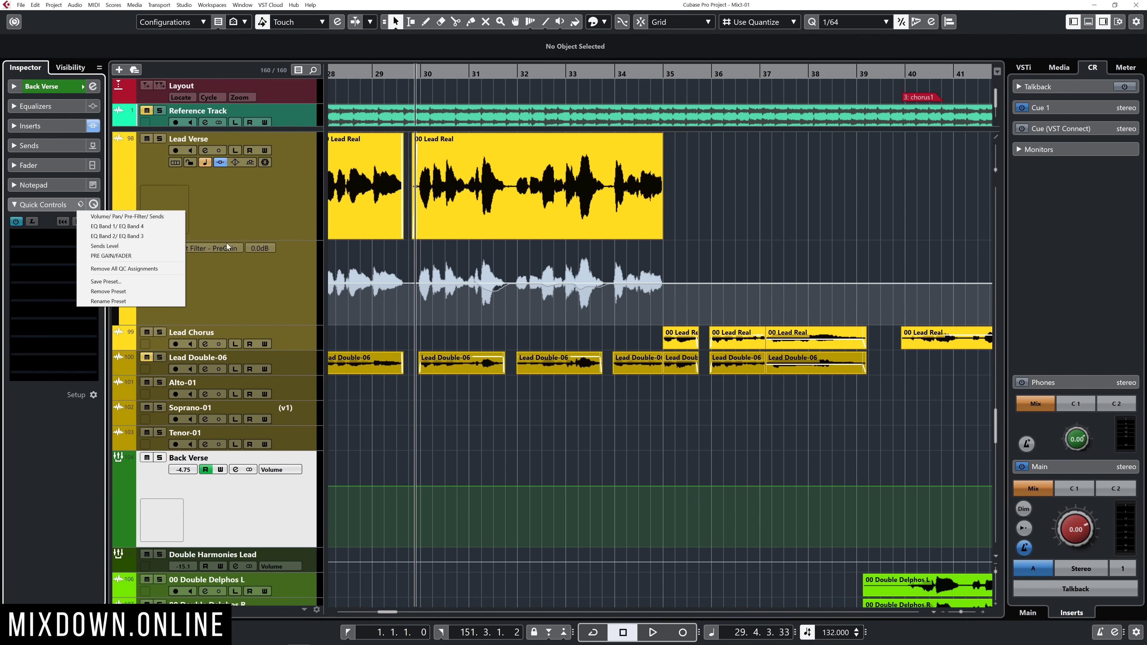
{"action": "left_click", "coordinate": [120, 256]}
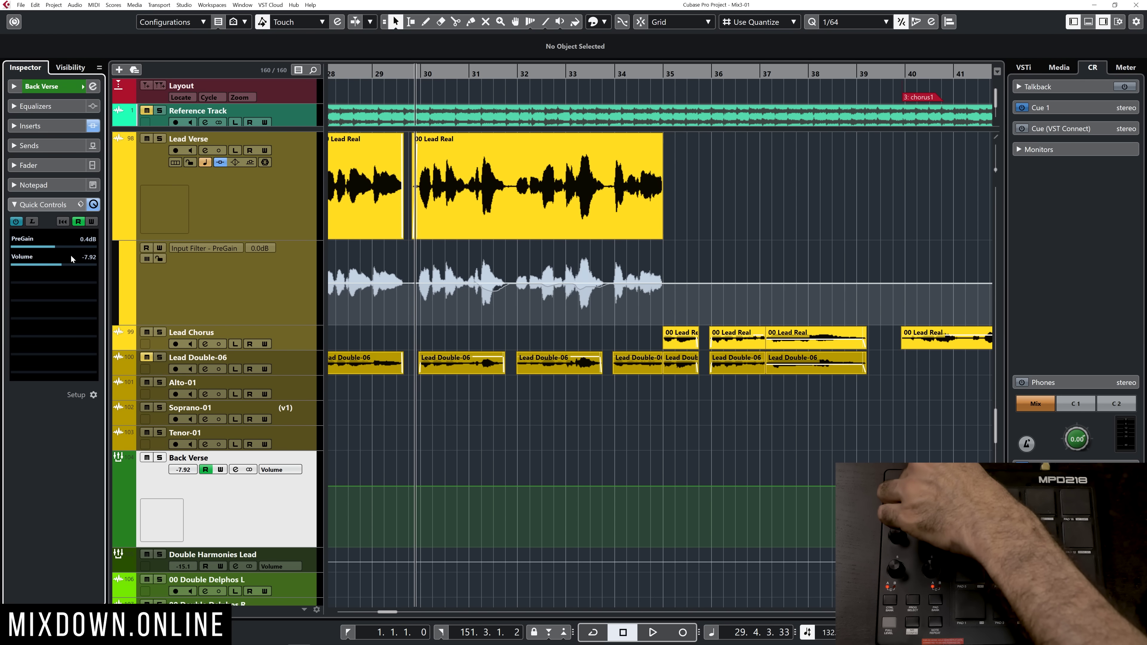
{"action": "left_click", "coordinate": [29, 164]}
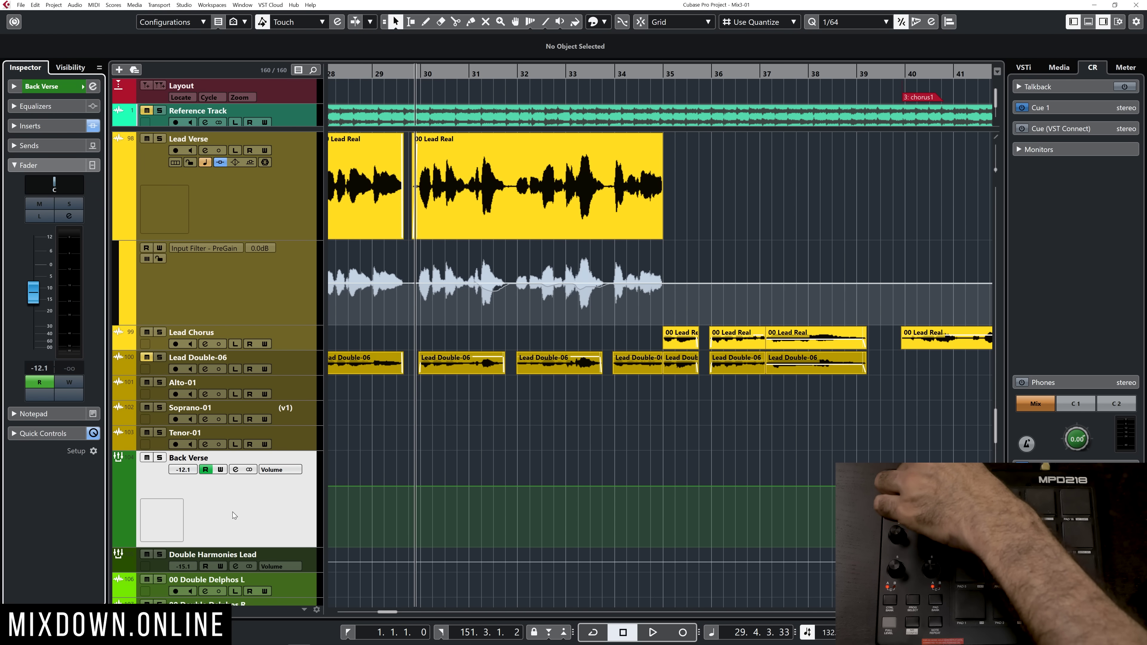